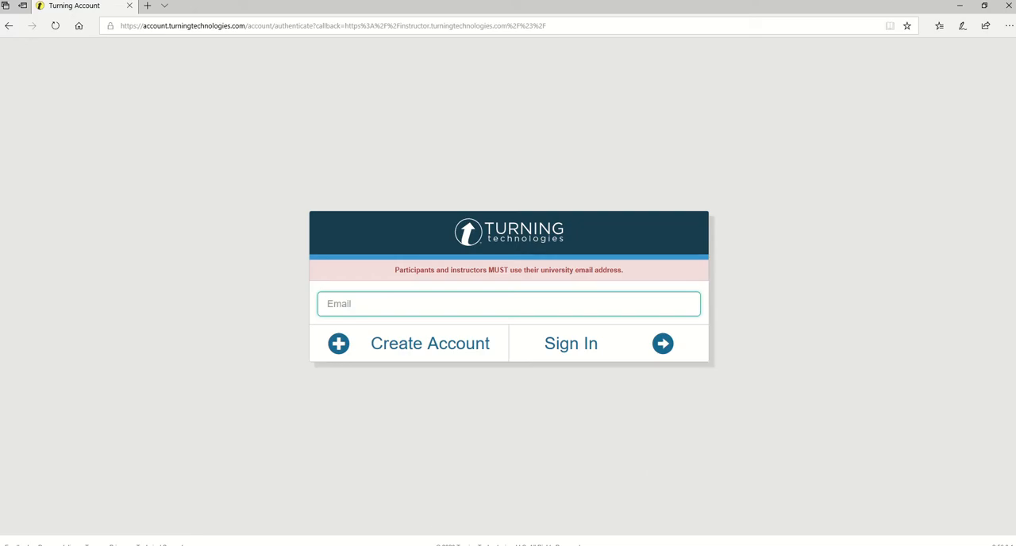
Sign in to the instructor account by entering the university e-mail address and the account password.
left_click(329, 304)
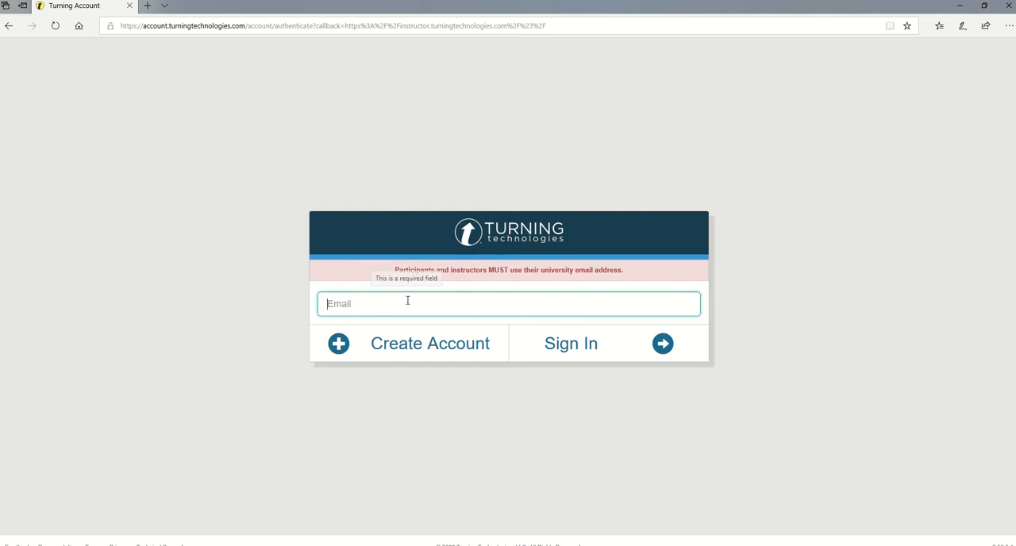
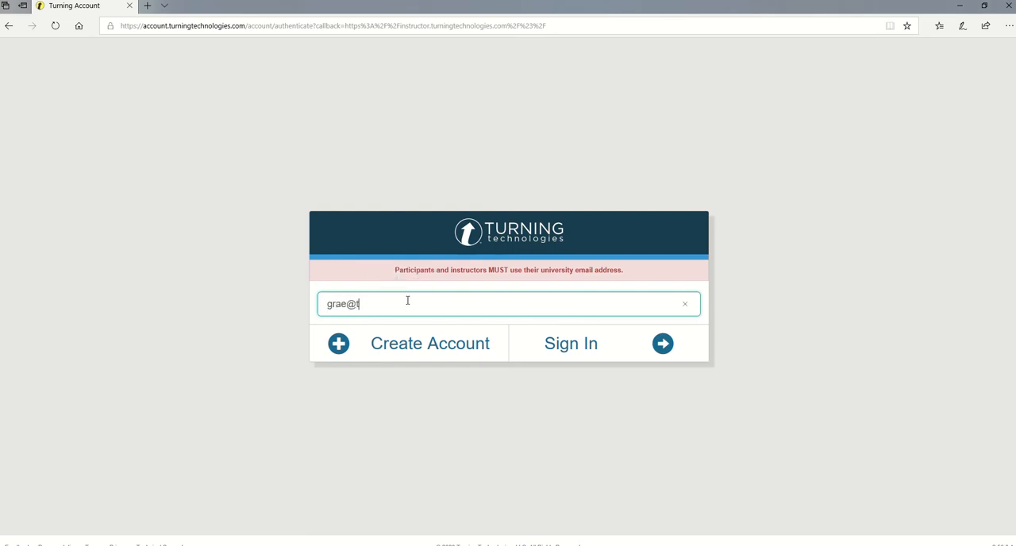
left_click(569, 343)
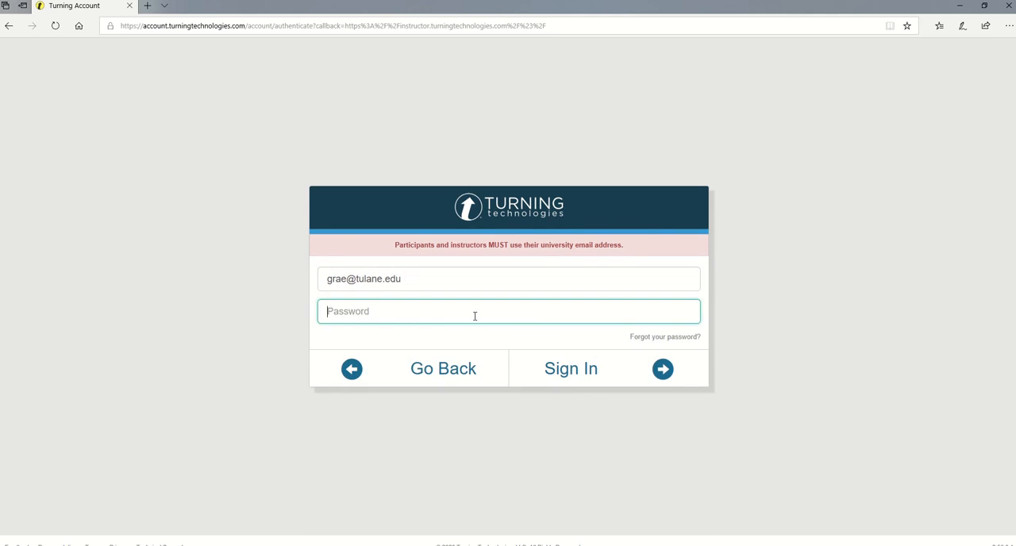
type("*************")
key("Return")
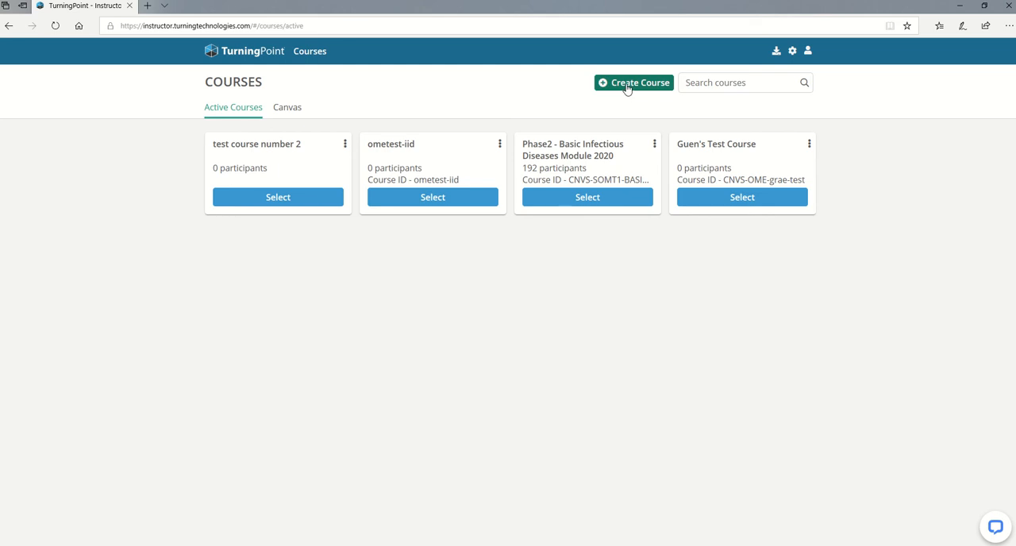
Open the "Weeks 3-4 of embryonic development" content from the Professional development folder of the instructor's own named test course.
left_click(705, 199)
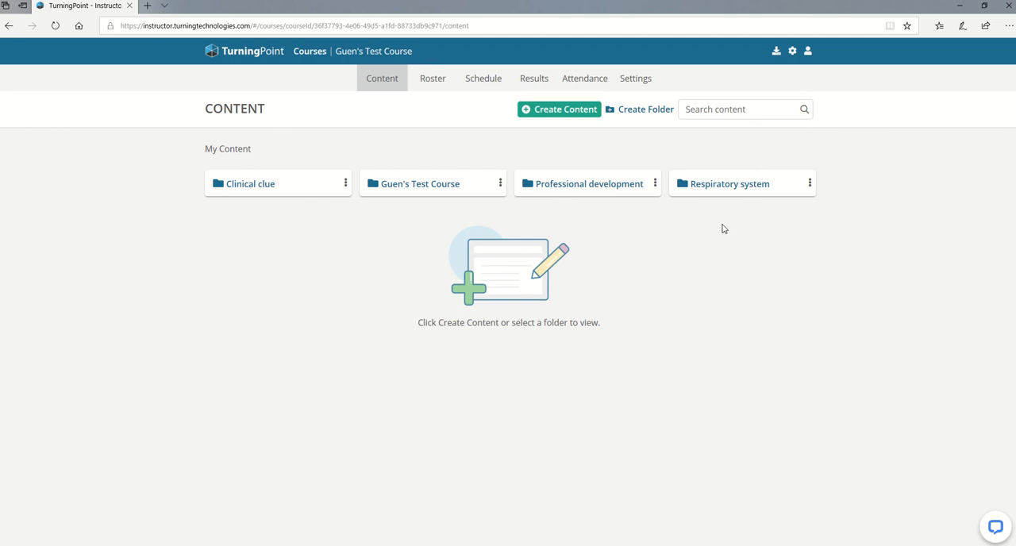
left_click(612, 191)
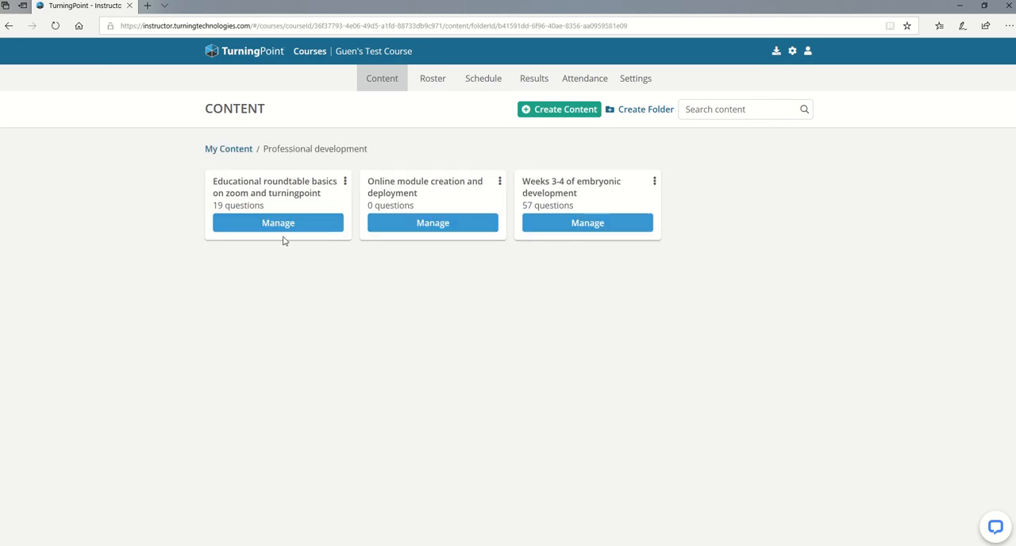
left_click(606, 223)
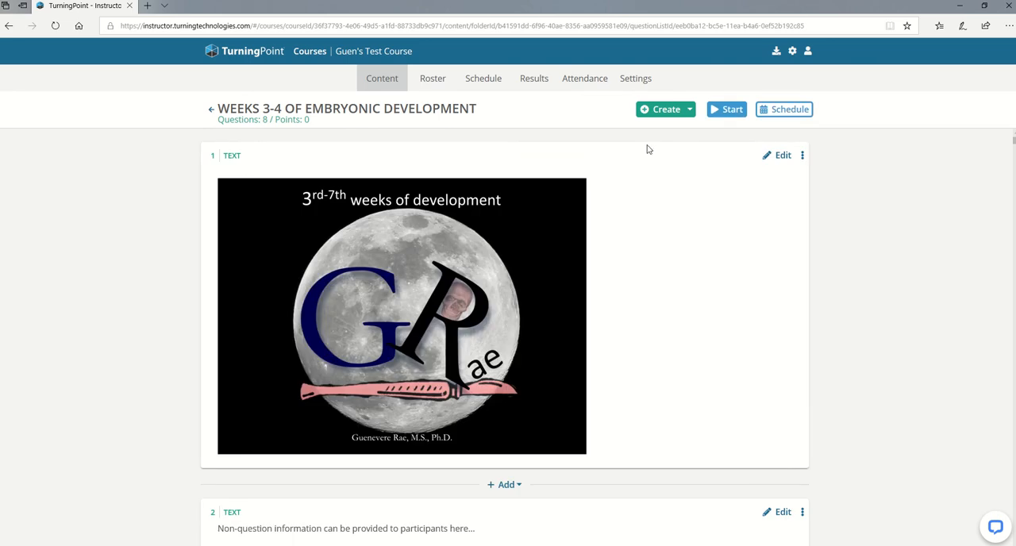
left_click(691, 110)
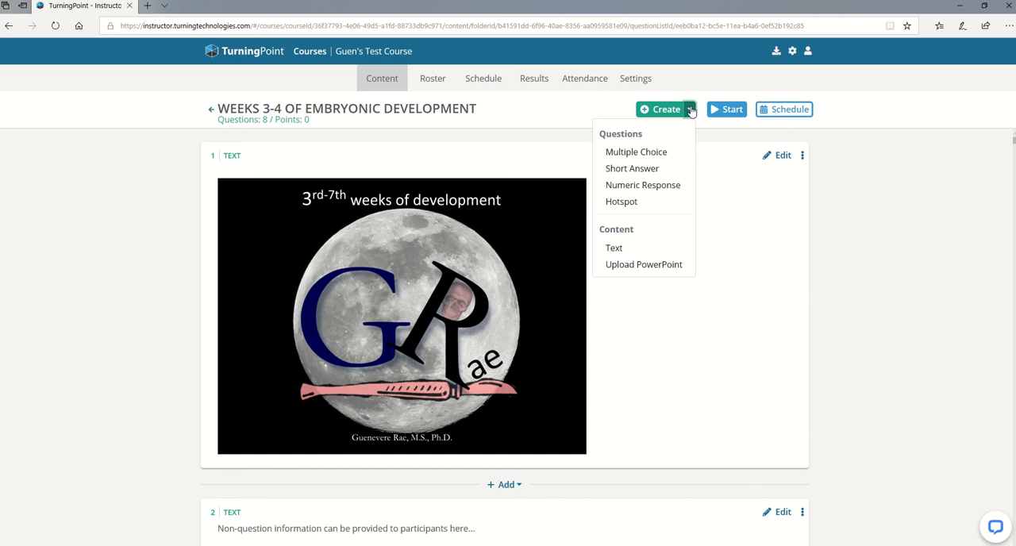
left_click(651, 268)
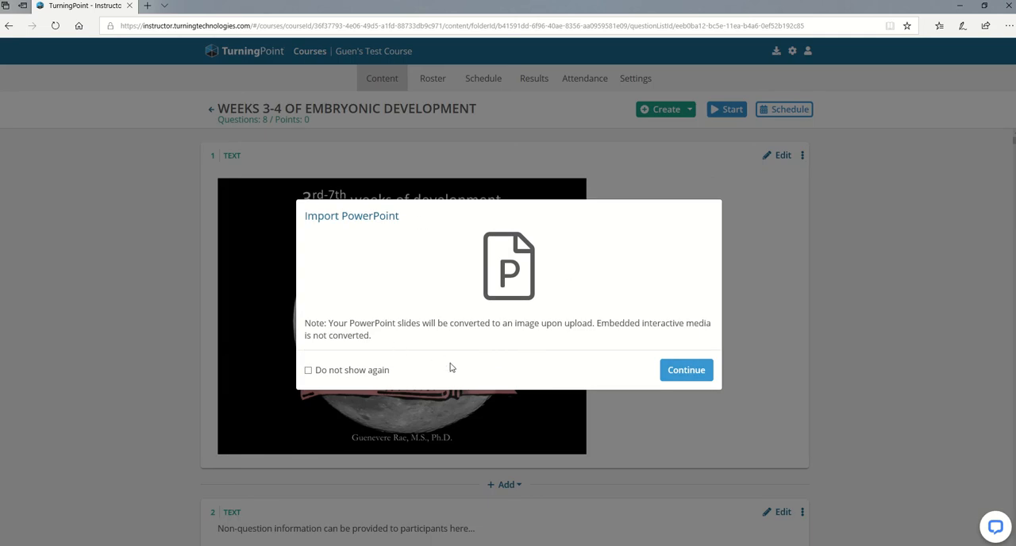
left_click(675, 382)
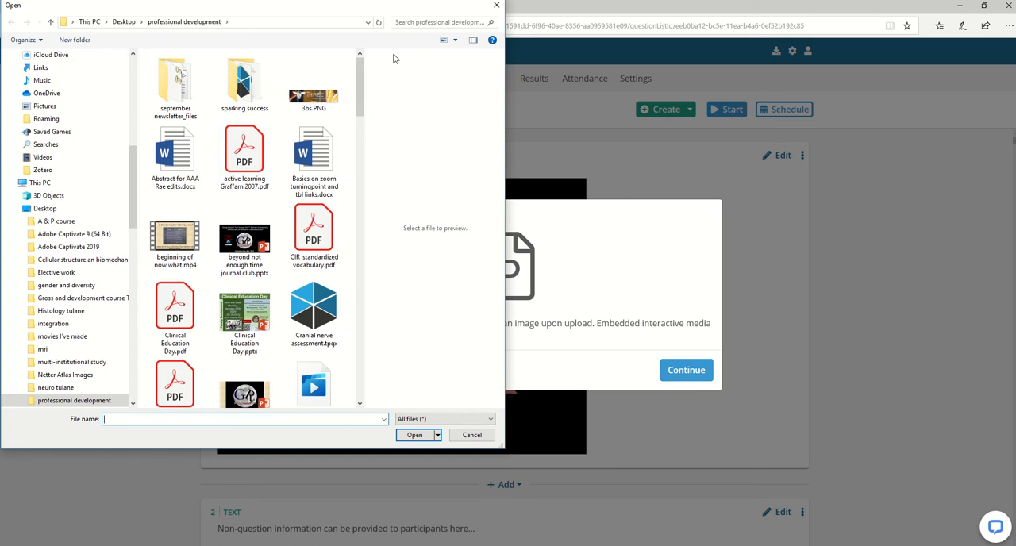
left_click(496, 6)
left_click(686, 370)
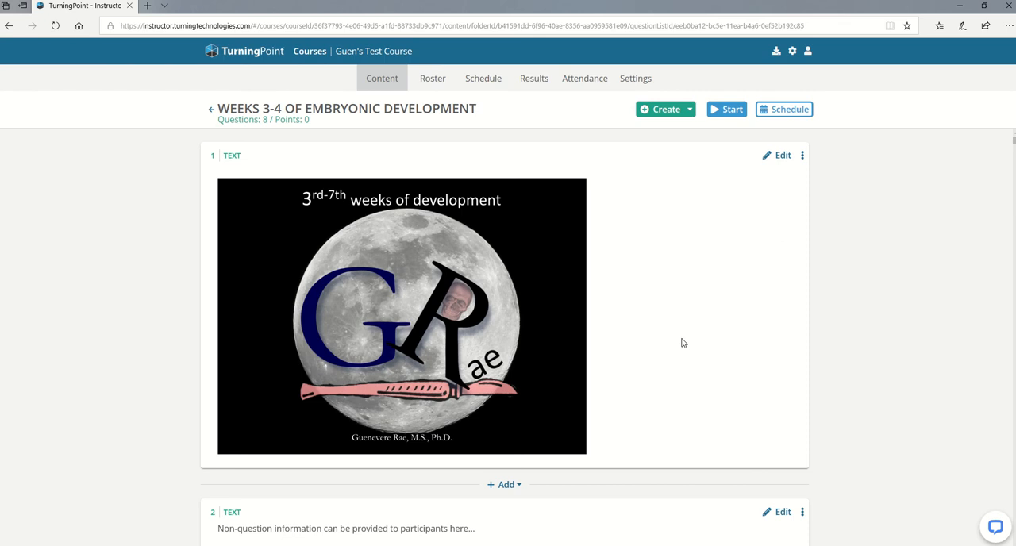
Delete text item 2, the placeholder reading "Non-question information can be provided to participants here...".
scroll(683, 343, "down", 3)
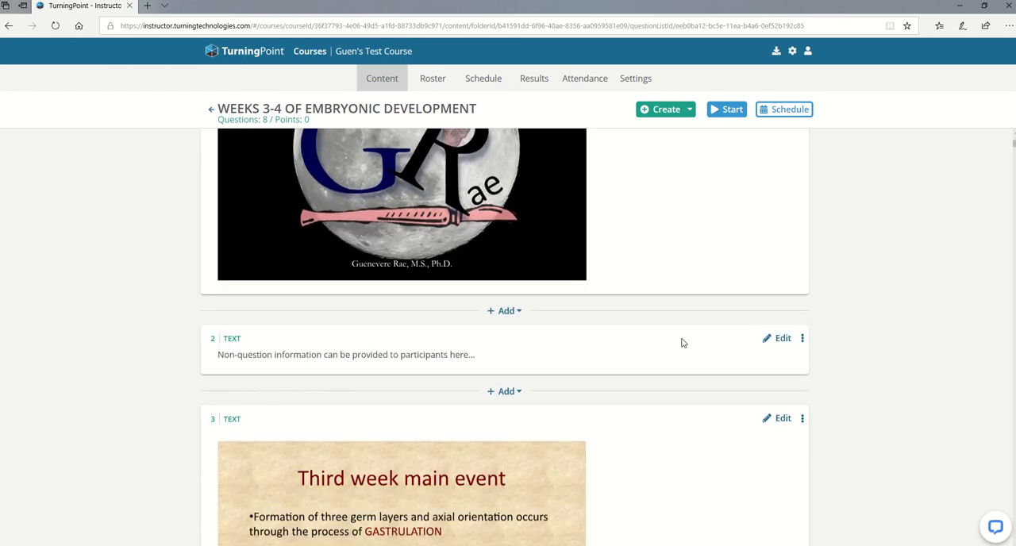
scroll(682, 342, "down", 1)
left_click(802, 308)
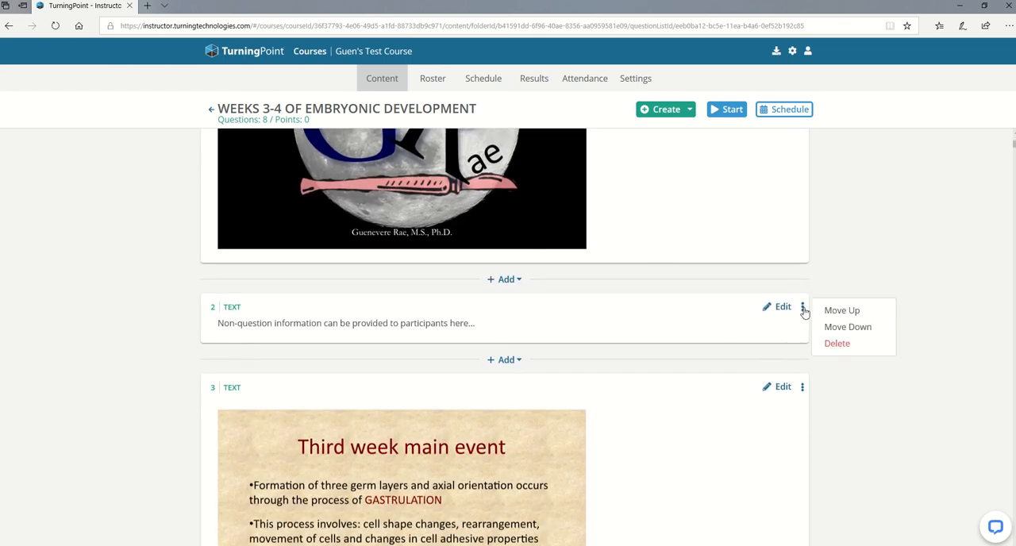
left_click(833, 343)
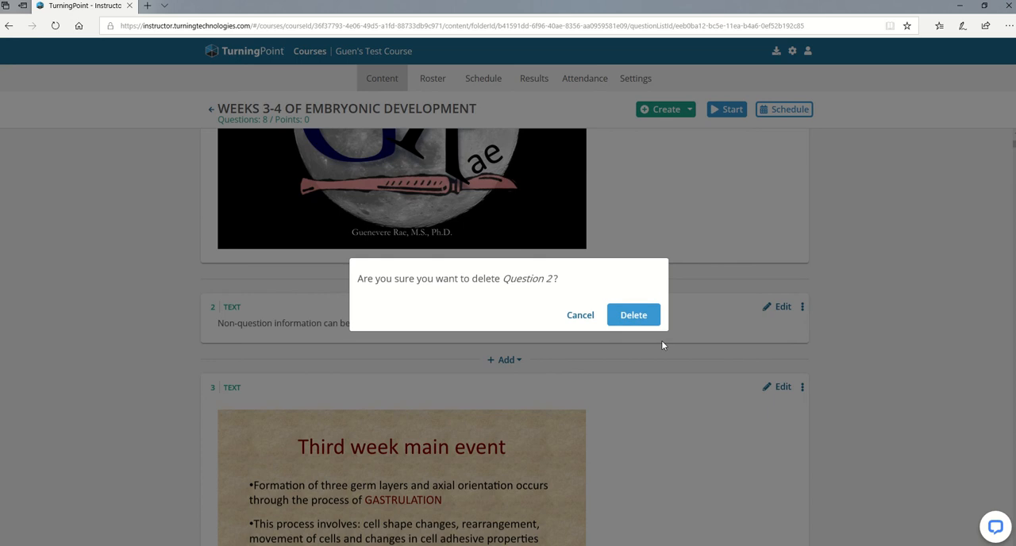
left_click(629, 317)
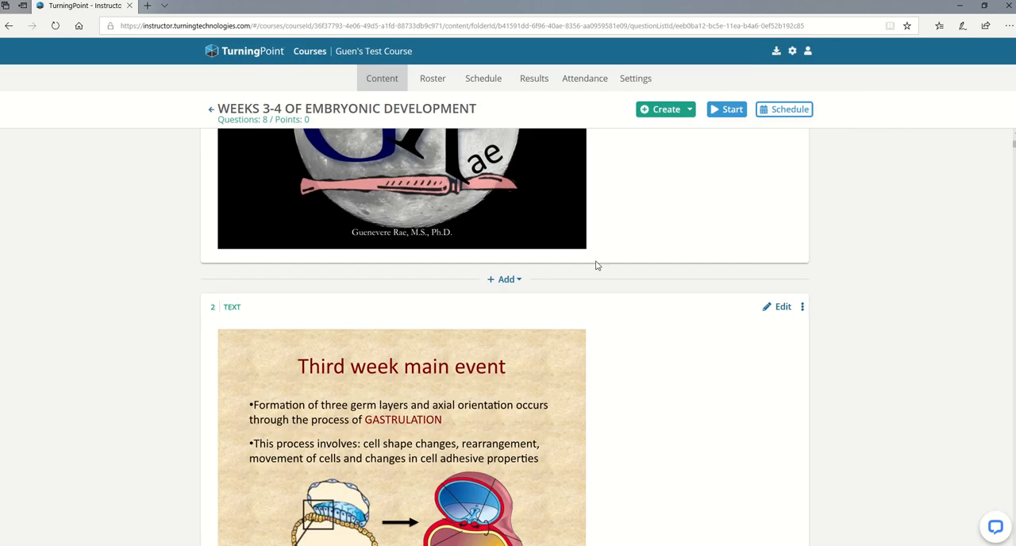
Append "Added text to slide." to the paragraph above the "First sign of gastrulation" slide in item 4 and save it.
scroll(520, 409, "down", 20)
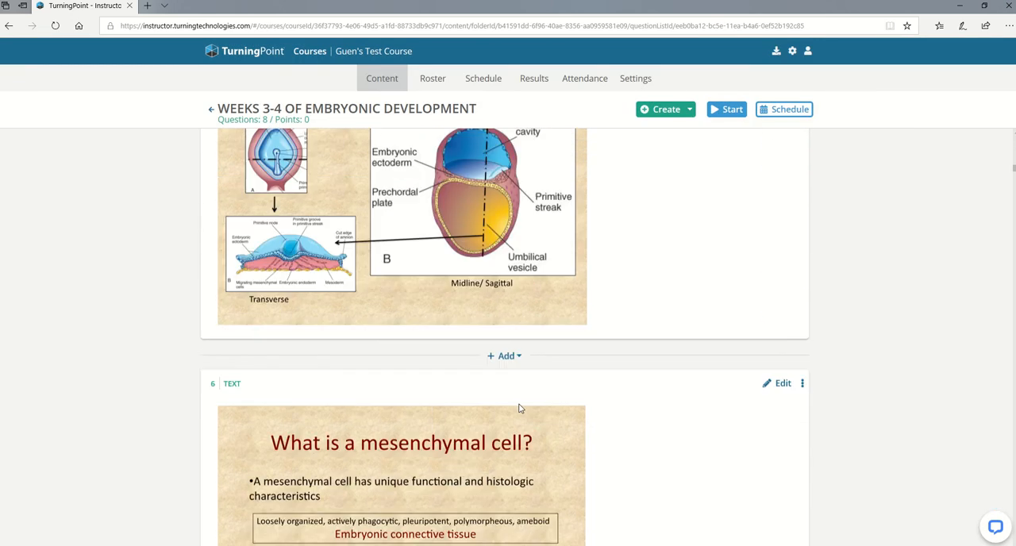
scroll(520, 409, "up", 20)
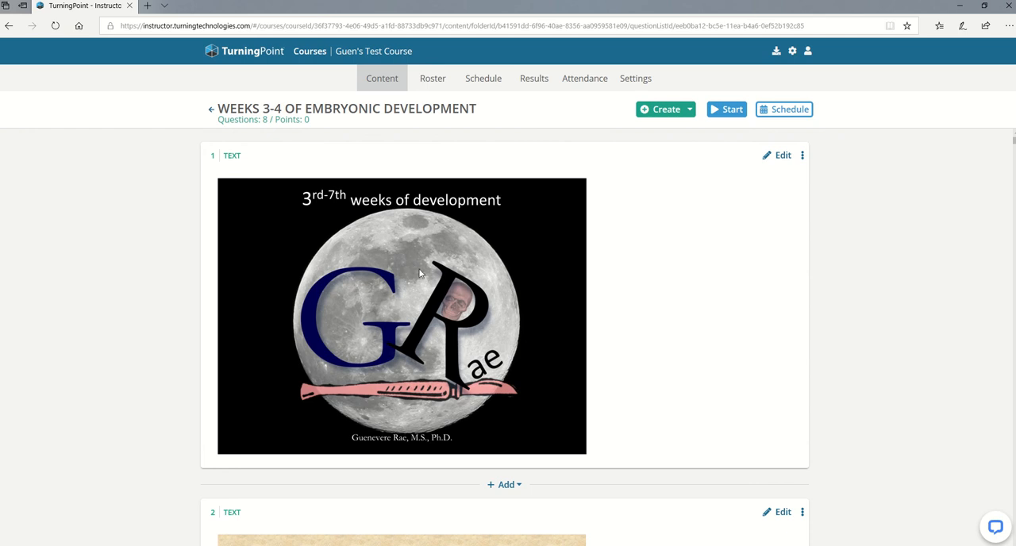
scroll(469, 314, "down", 4)
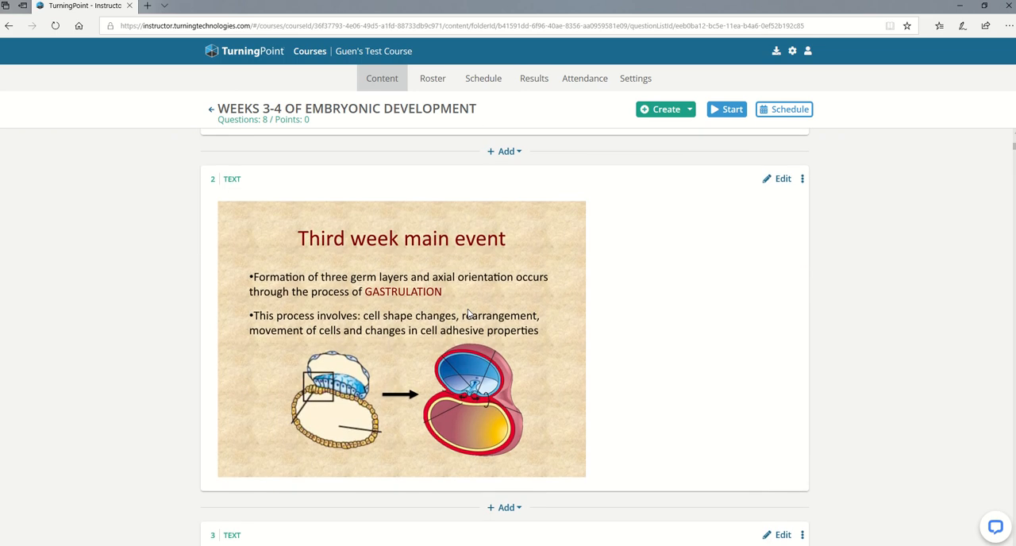
scroll(469, 313, "down", 6)
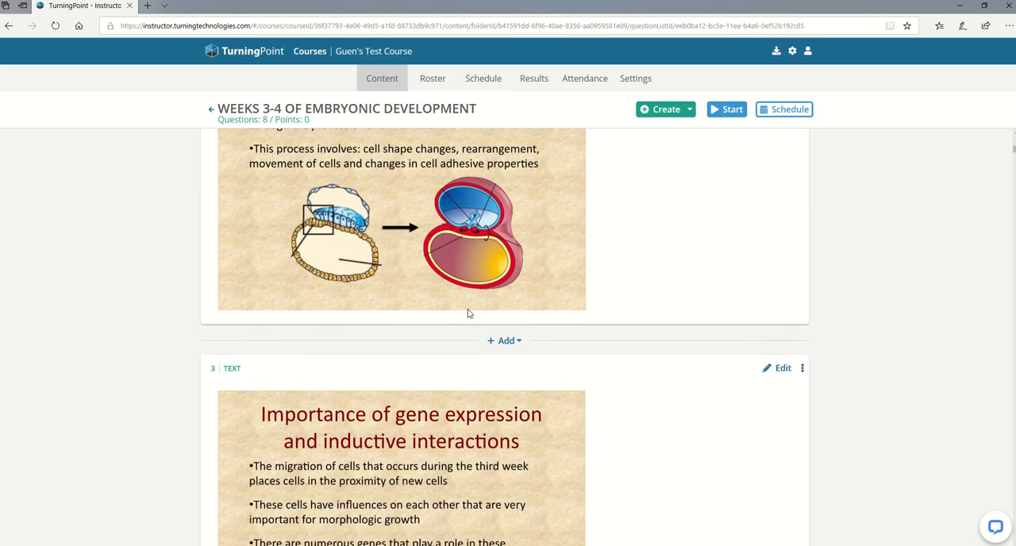
scroll(469, 314, "down", 2)
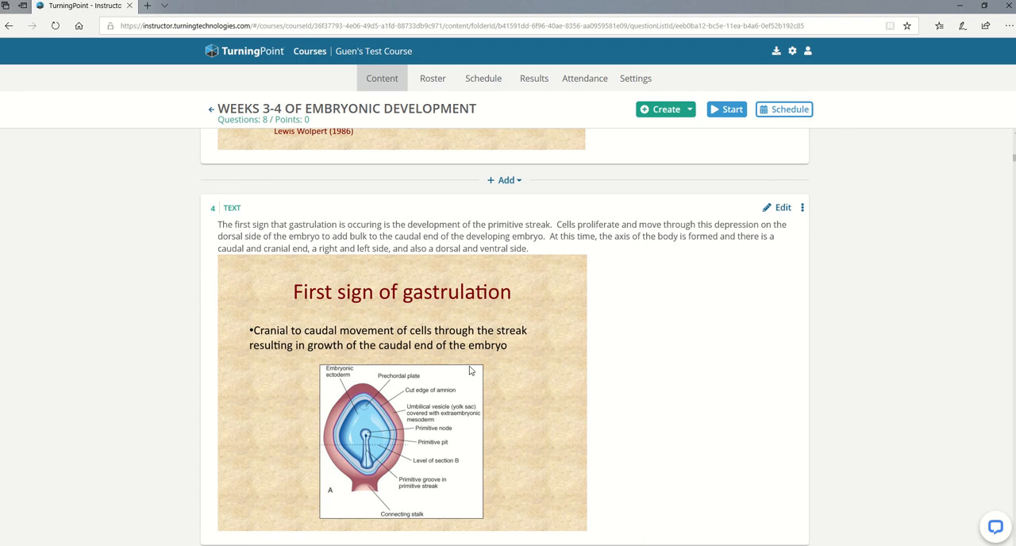
left_click(766, 210)
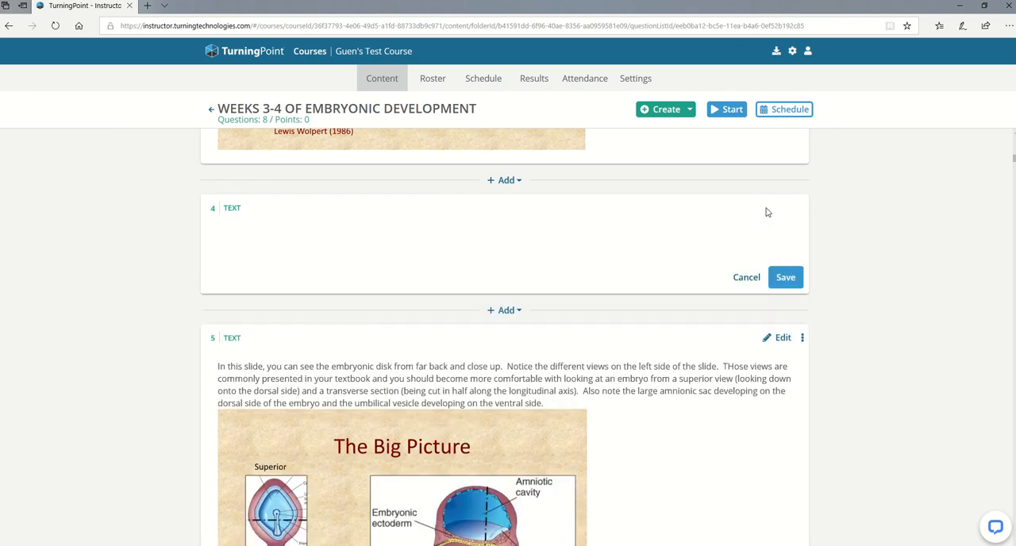
scroll(662, 433, "down", 2)
scroll(663, 436, "up", 5)
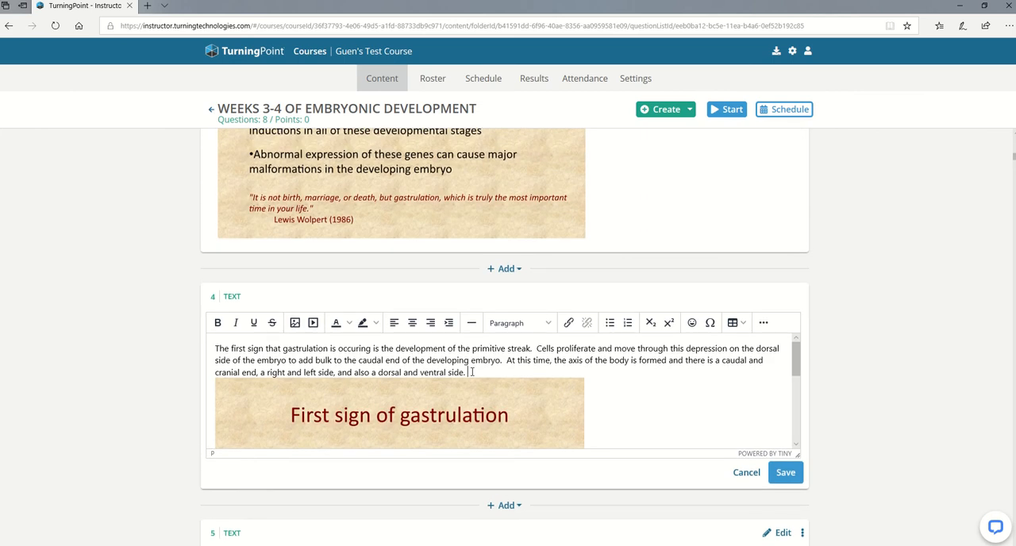
type("Added text to slide.")
left_click(786, 474)
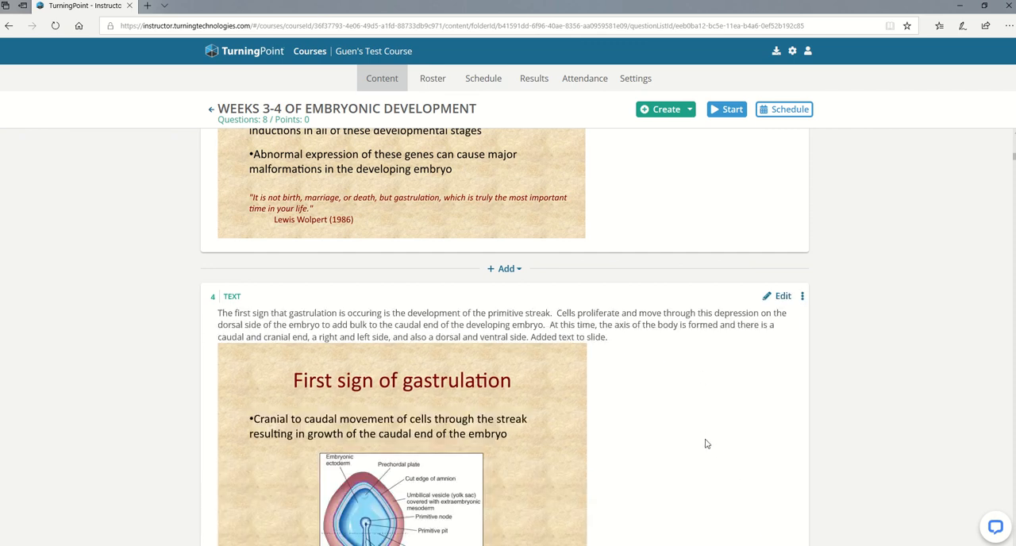
Delete multiple-choice question 11, the placeholder reading "Insert question here.".
scroll(699, 443, "down", 5)
scroll(695, 443, "down", 8)
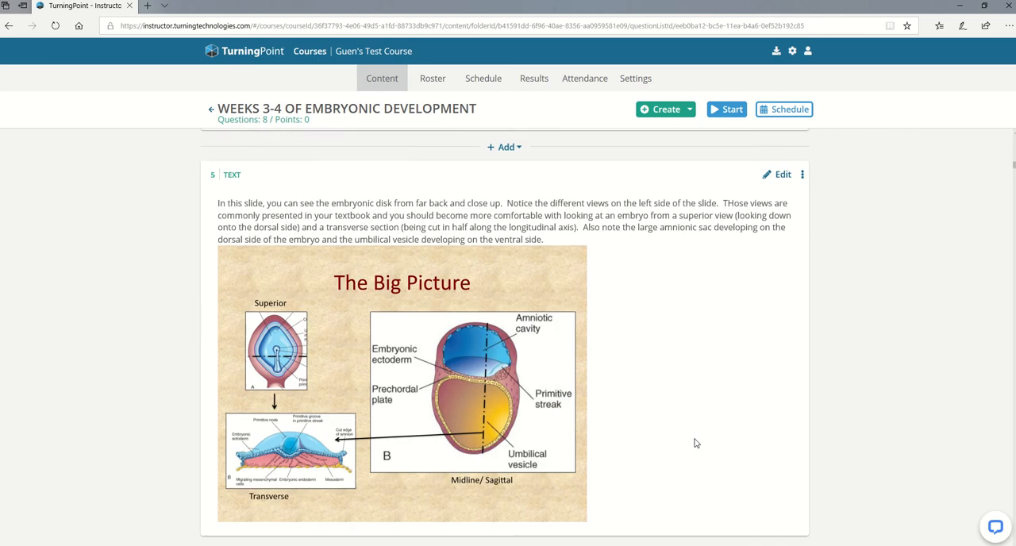
scroll(695, 443, "down", 12)
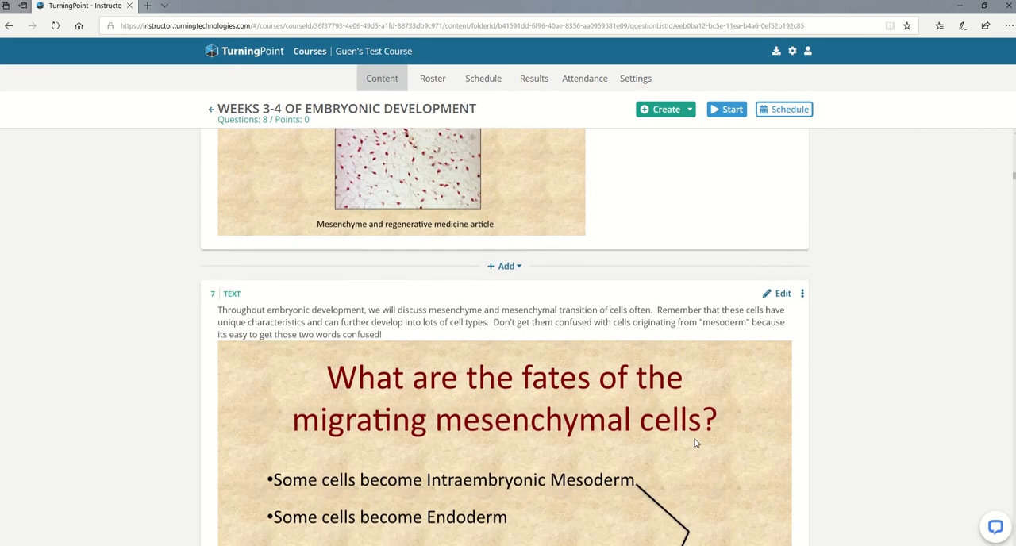
scroll(696, 443, "down", 10)
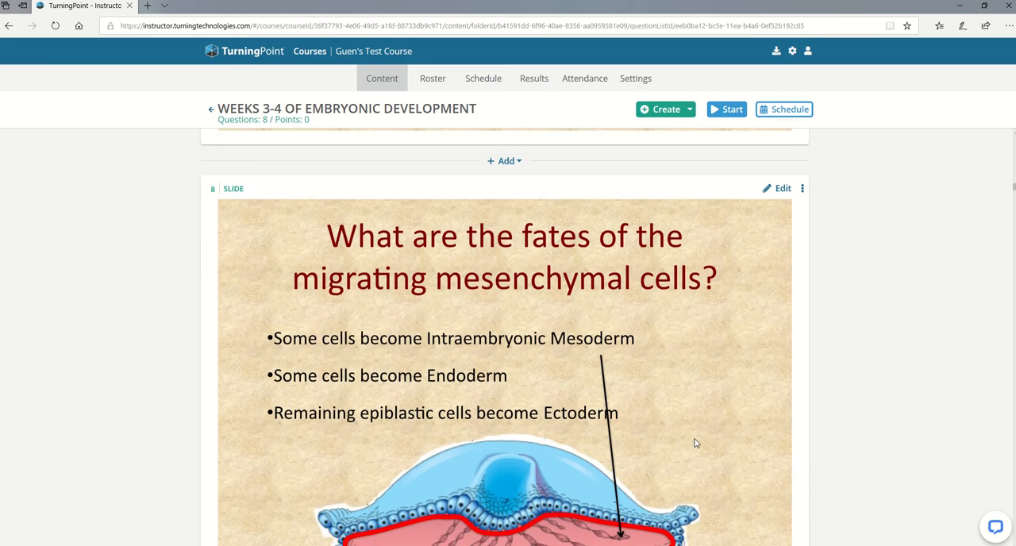
scroll(696, 443, "down", 9)
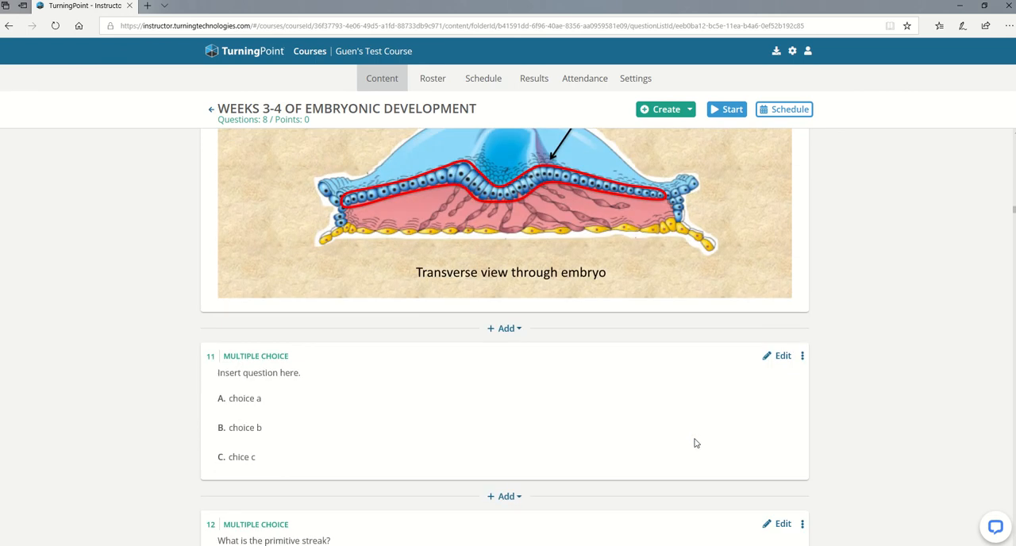
left_click(803, 357)
left_click(837, 392)
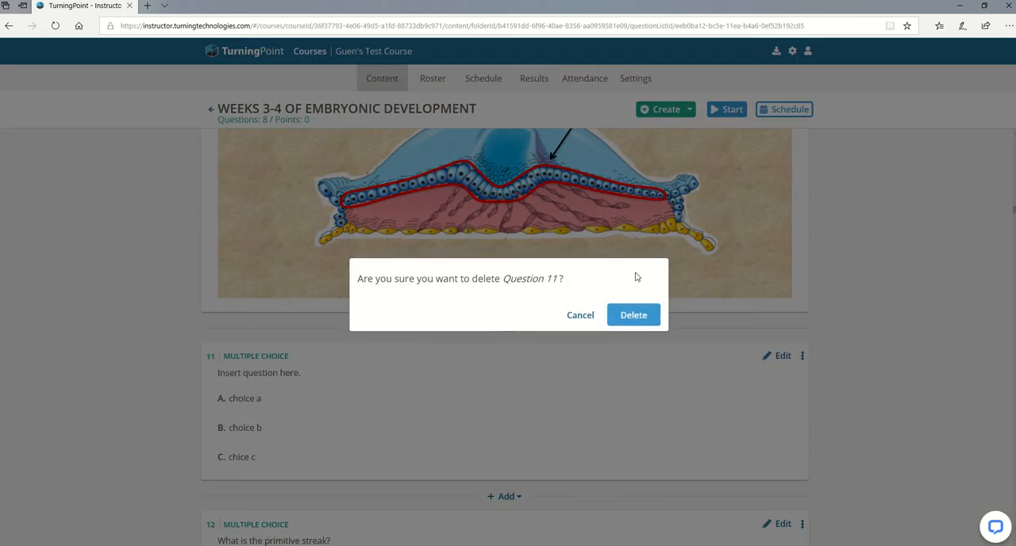
left_click(633, 315)
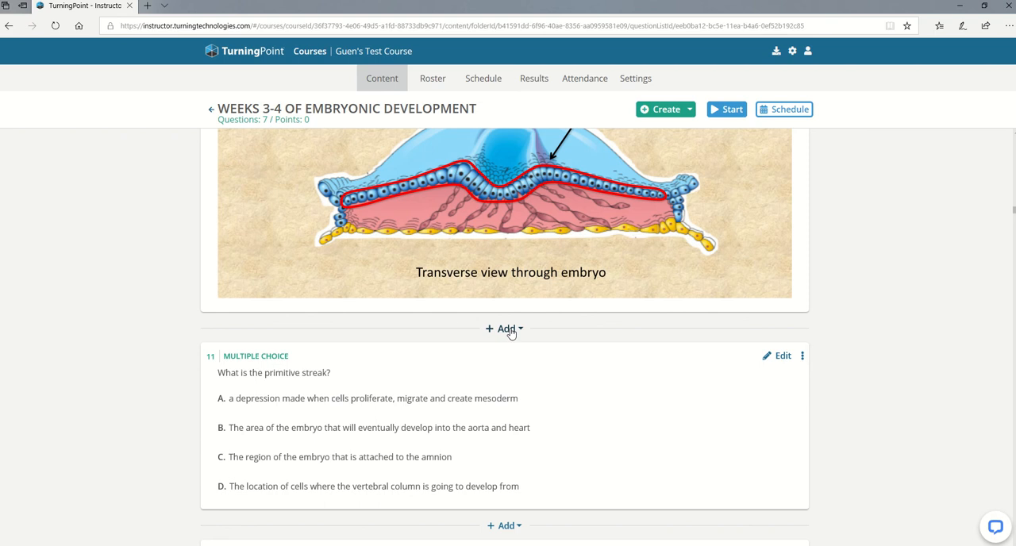
Insert a multiple-choice question between Notochordal Process slides 12 and 13 and extend it to four answer choices.
scroll(509, 417, "down", 5)
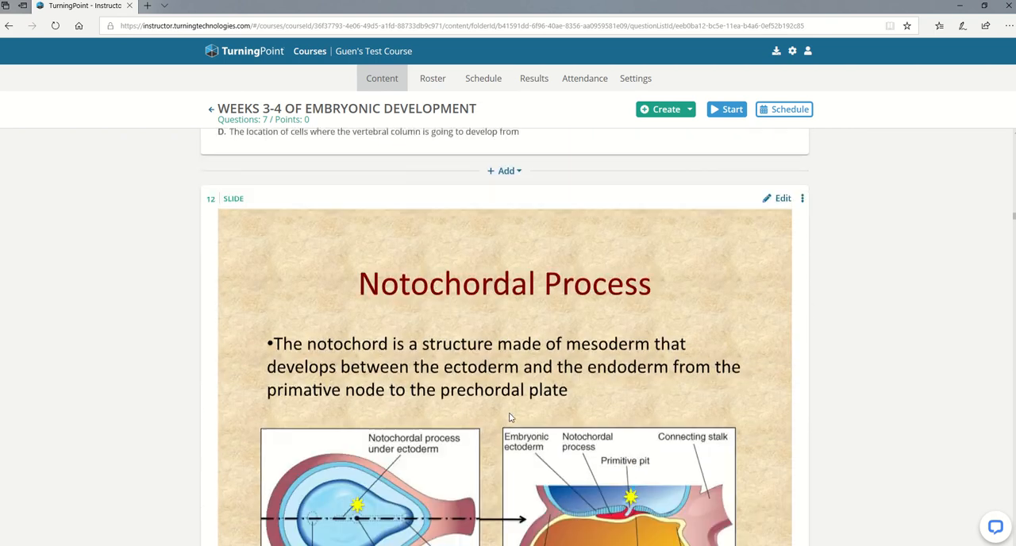
scroll(511, 418, "down", 5)
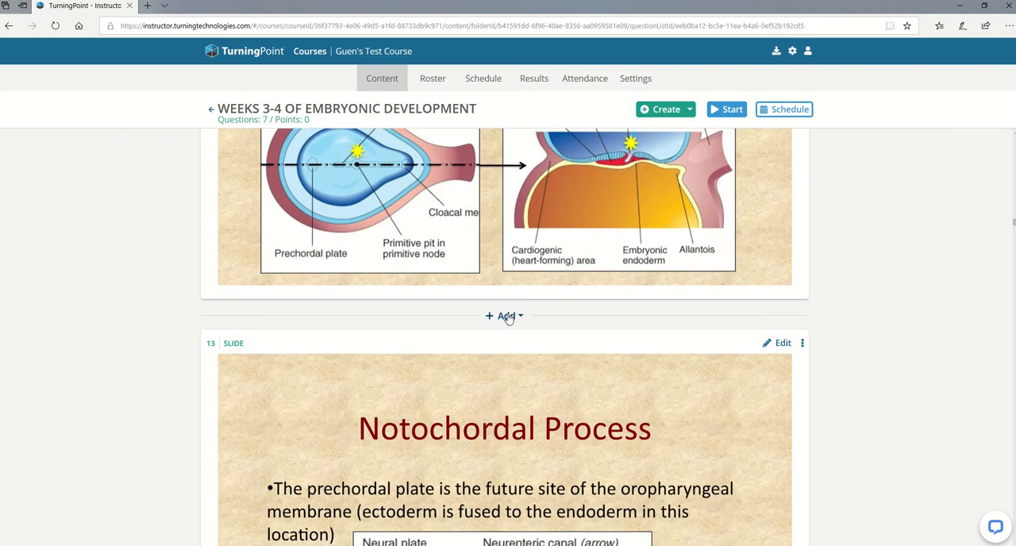
left_click(509, 316)
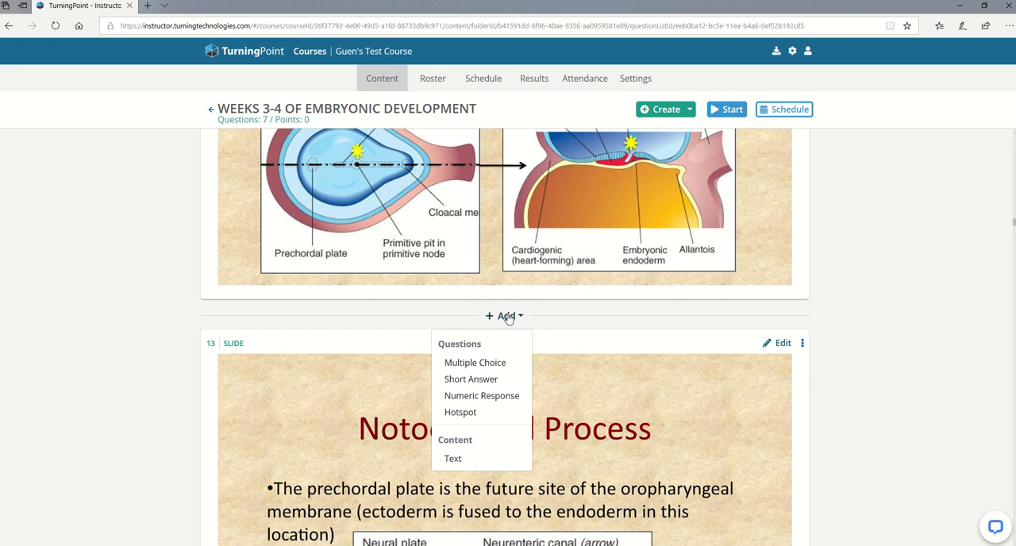
left_click(474, 363)
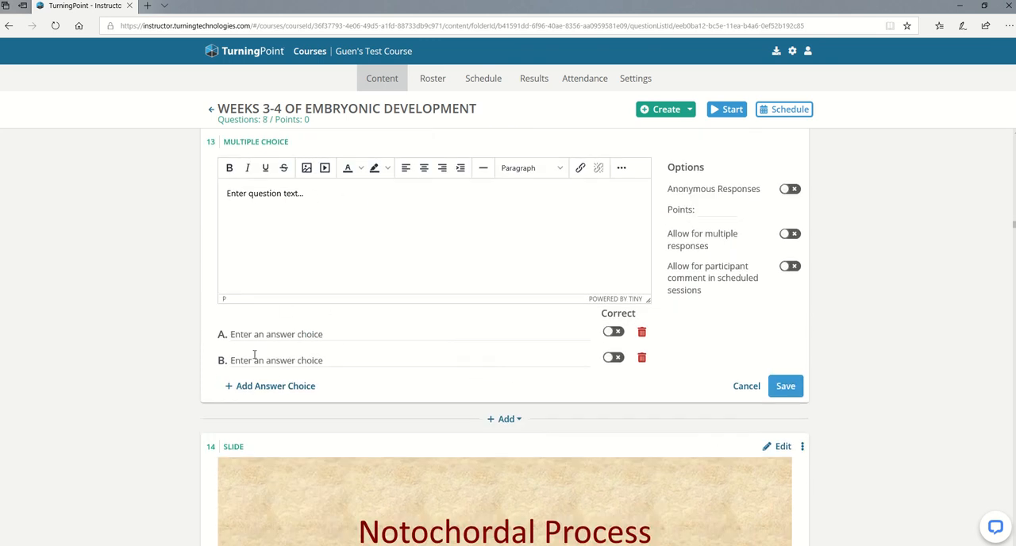
left_click(268, 386)
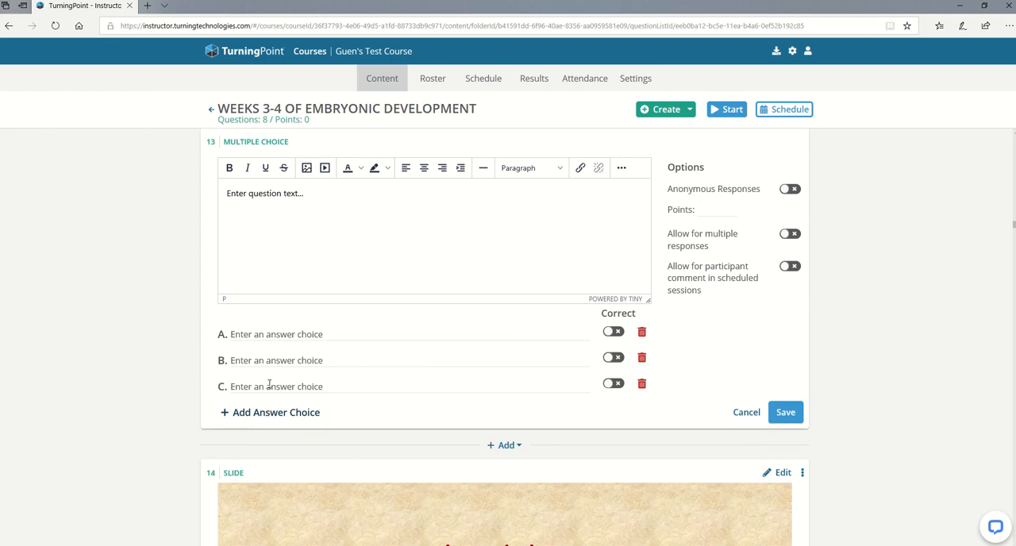
left_click(268, 412)
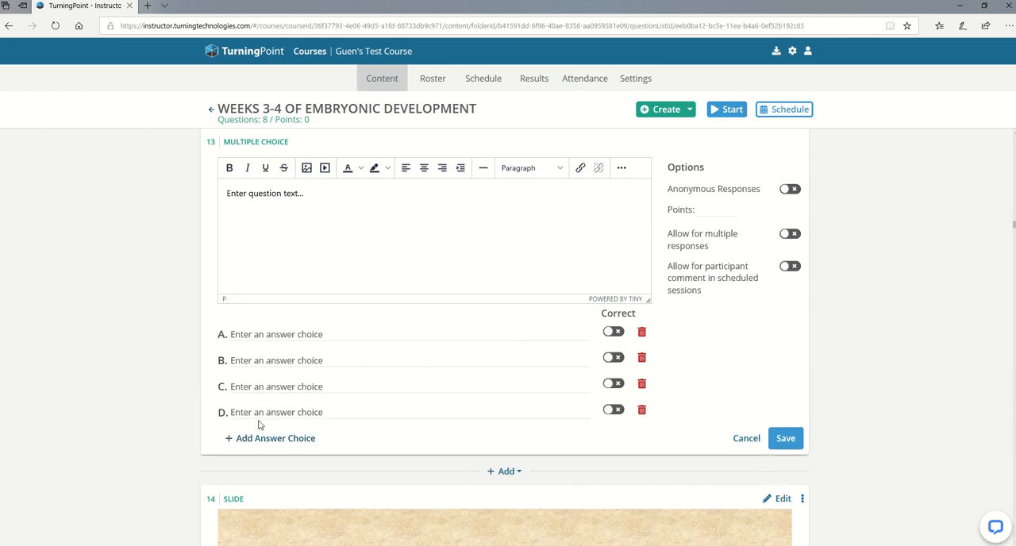
Set answer choice B of question 13 to "B" and mark it as correct.
right_click(609, 361)
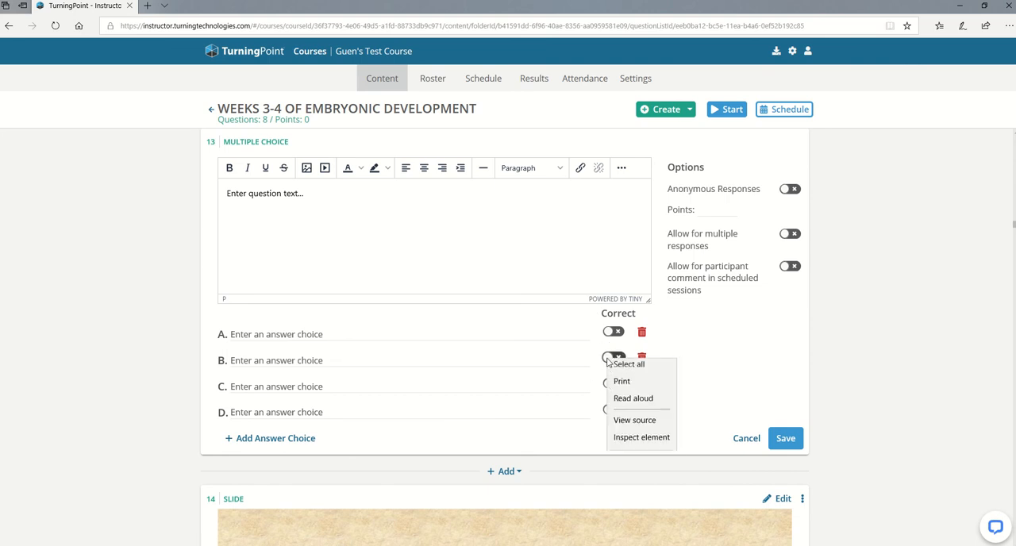
left_click(582, 346)
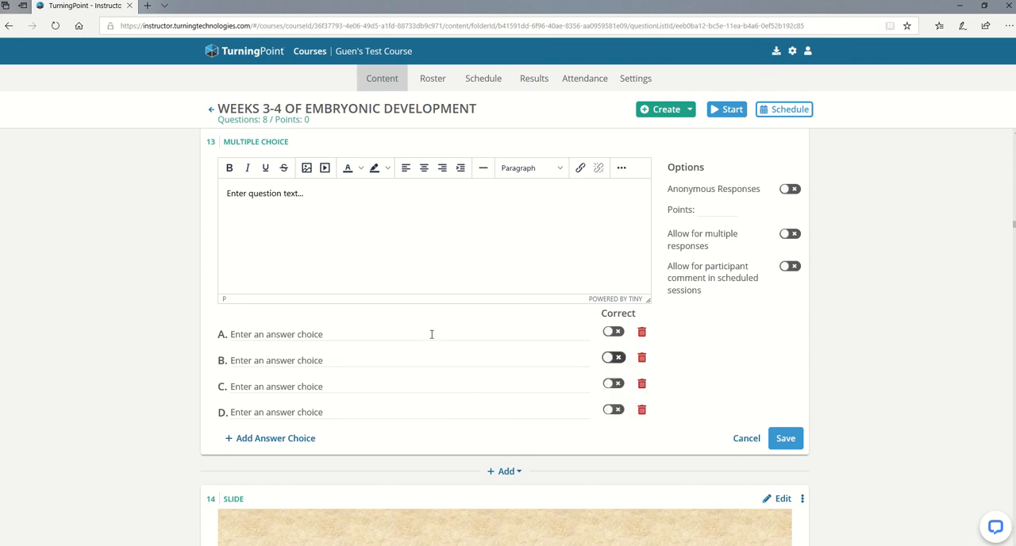
left_click(323, 360)
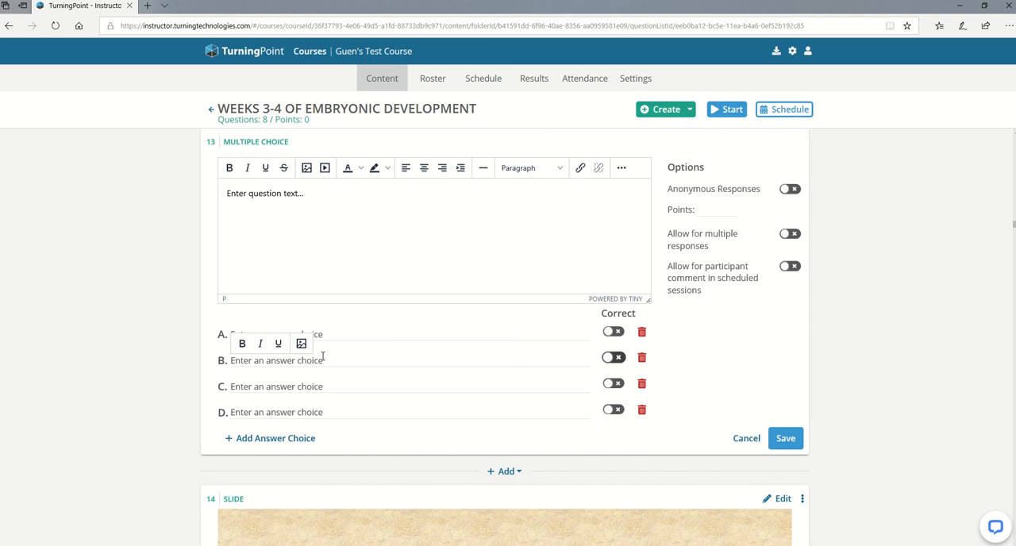
key("BackSpace")
key("BackSpace")
key("BackSpace")
key("BackSpace")
key("BackSpace")
key("BackSpace")
key("BackSpace")
key("BackSpace")
key("BackSpace")
key("BackSpace")
key("BackSpace")
key("BackSpace")
key("BackSpace")
key("BackSpace")
key("BackSpace")
key("BackSpace")
key("BackSpace")
key("BackSpace")
key("BackSpace")
key("BackSpace")
left_click(613, 359)
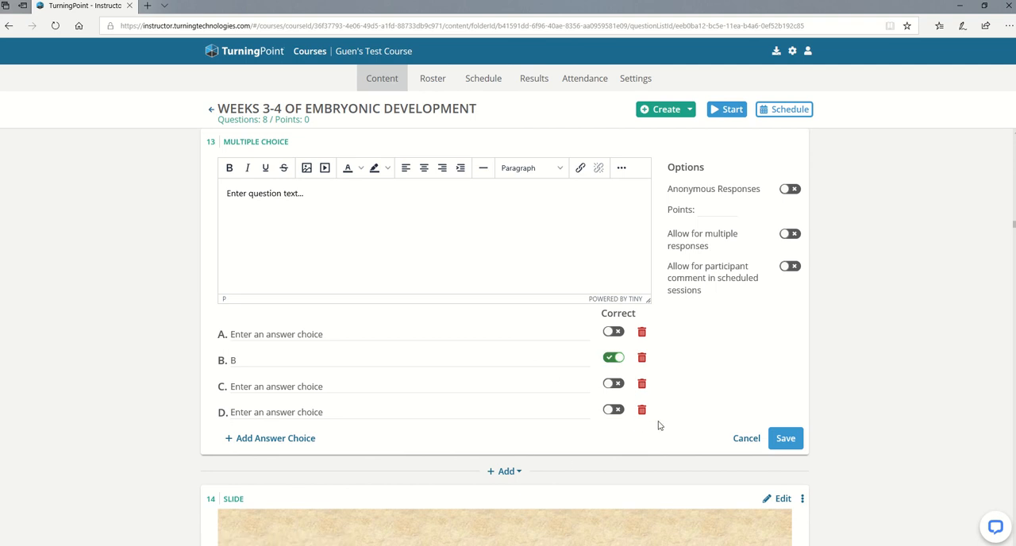
Allow multiple responses for question 13, set answer choice A to "a" and mark it as correct too.
left_click(788, 236)
left_click(329, 335)
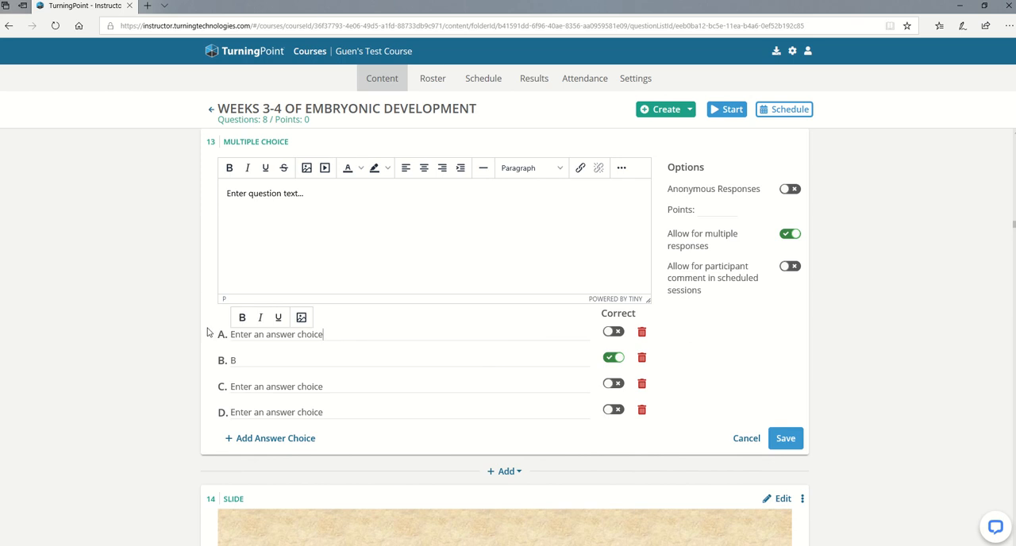
left_click_drag(331, 334, 200, 336)
type("a")
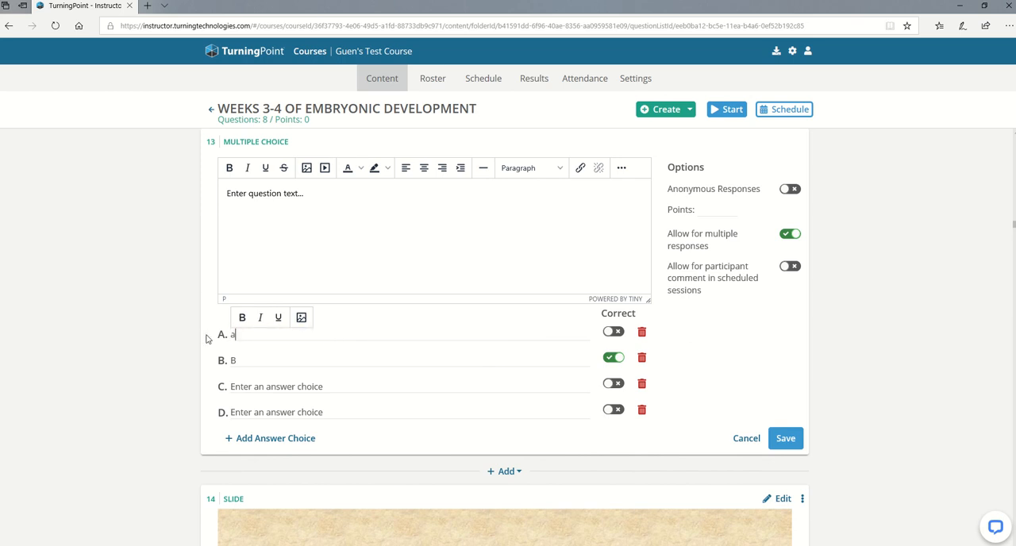
left_click(612, 332)
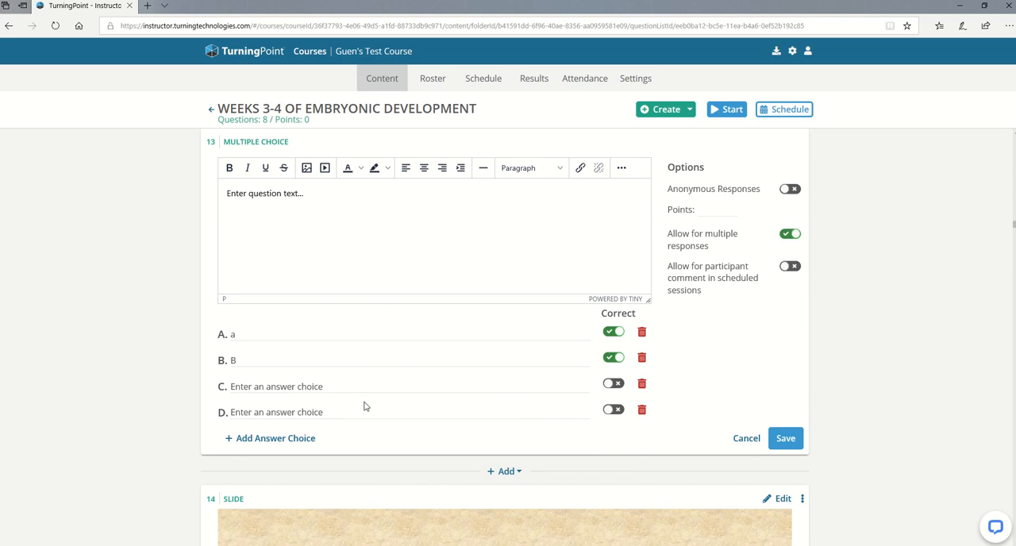
Fill answer choices C and D with "c" and "d", allow participant comments in scheduled sessions, and save question 13.
left_click(327, 387)
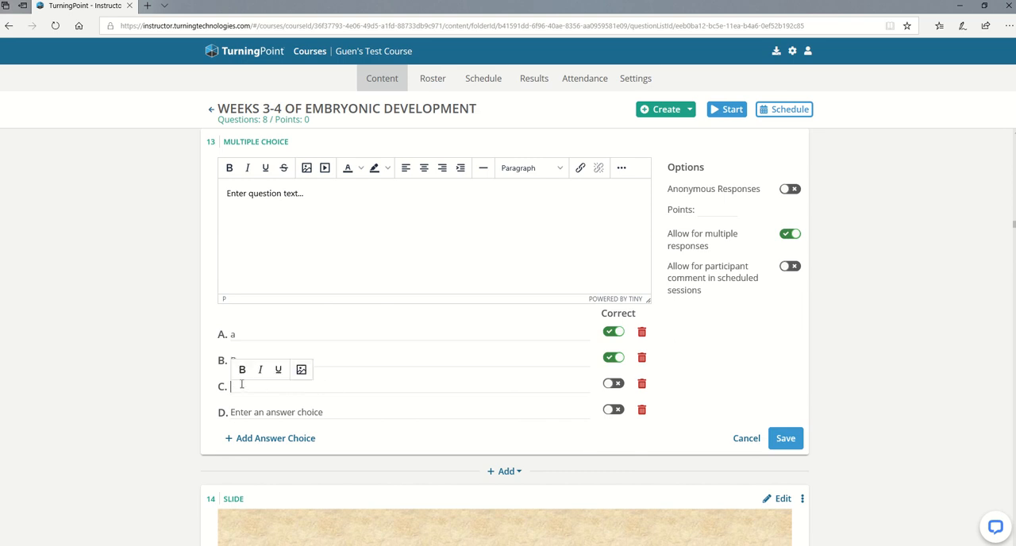
left_click(337, 412)
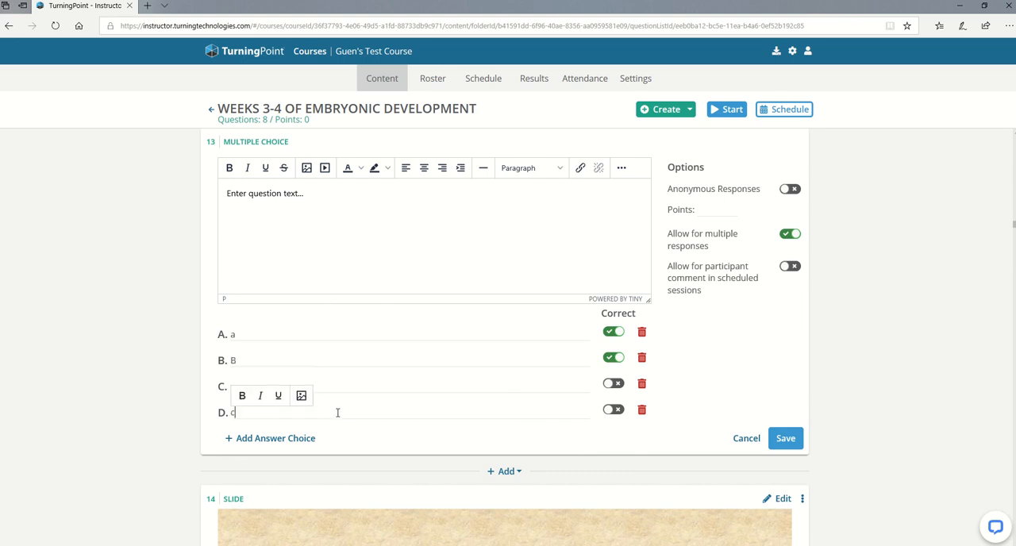
type("d")
left_click(502, 441)
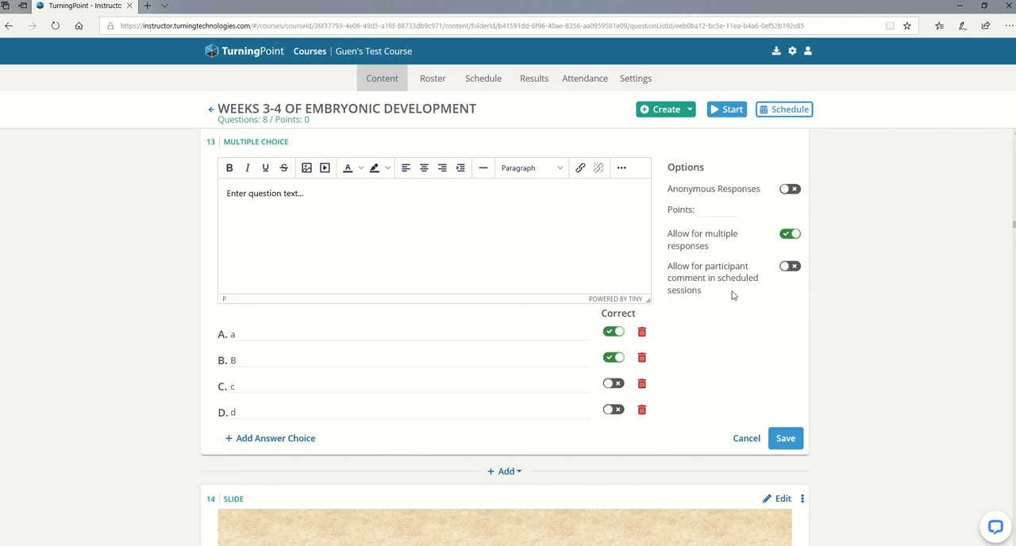
left_click(790, 266)
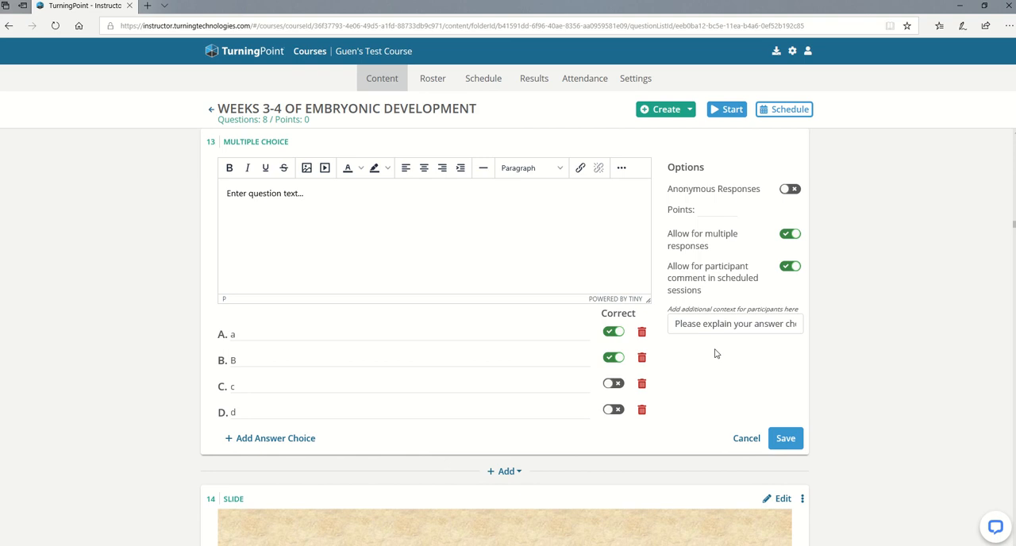
left_click(789, 438)
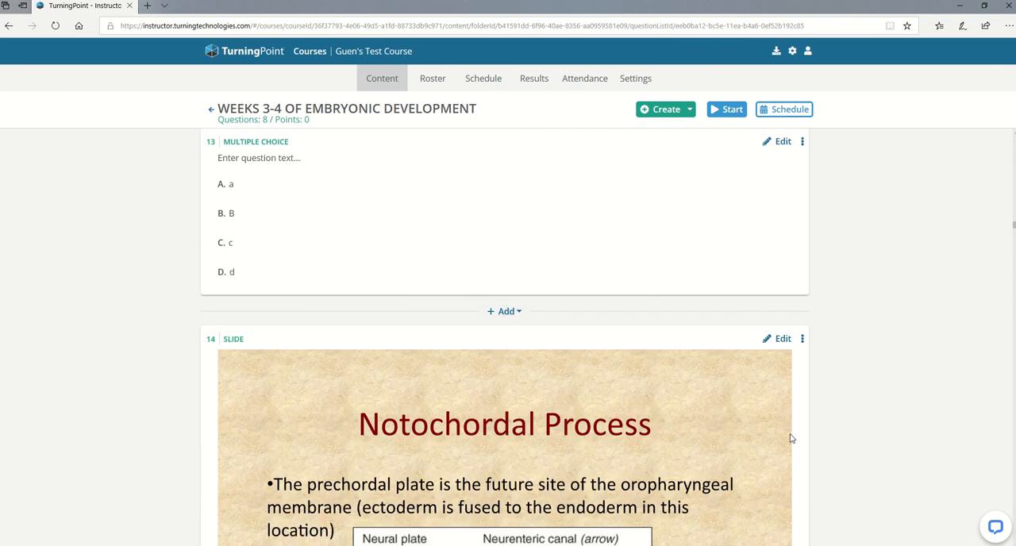
Insert a hotspot question directly before Notochordal Process slide 17 about the floor fusing with the embryonic endoderm.
scroll(778, 229, "up", 3)
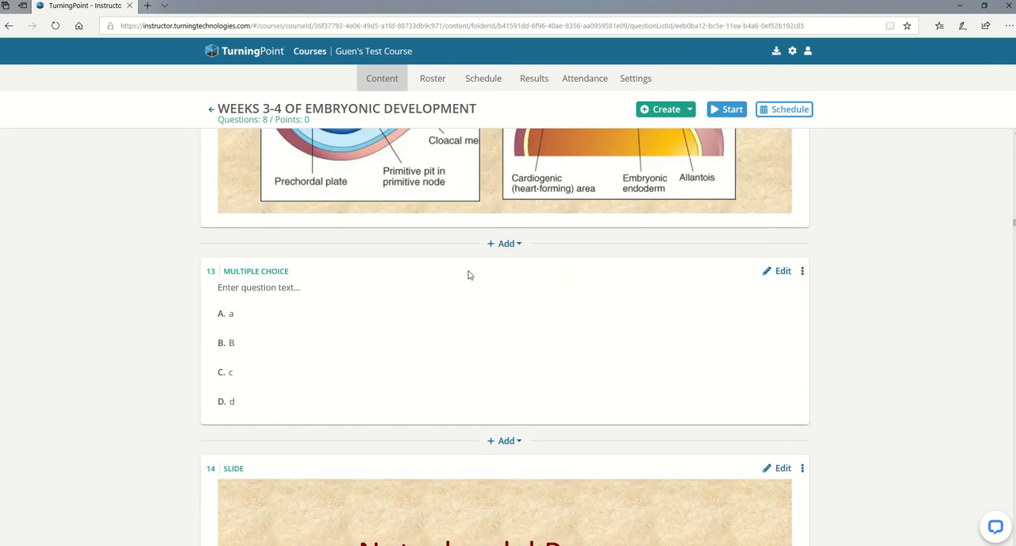
scroll(456, 352, "down", 15)
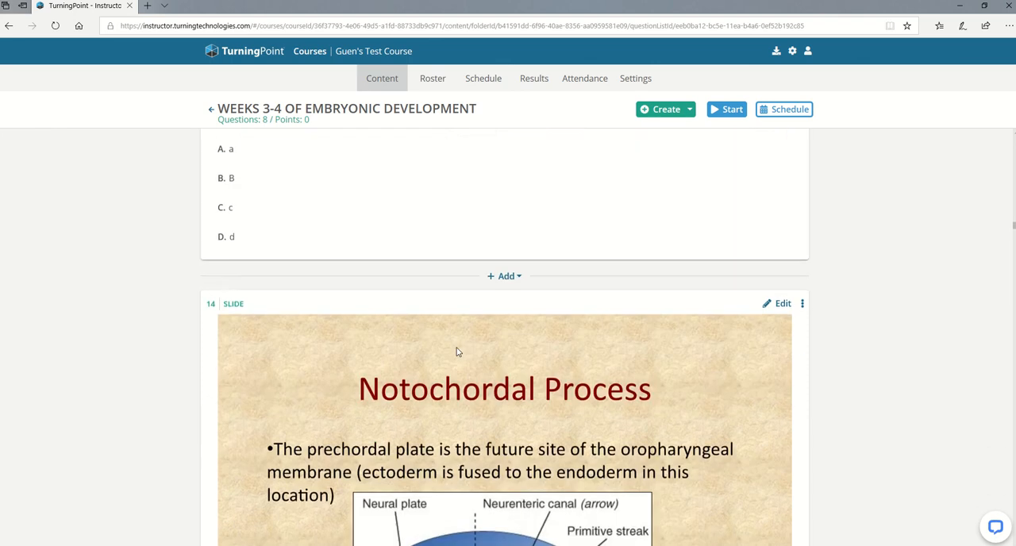
scroll(457, 351, "down", 8)
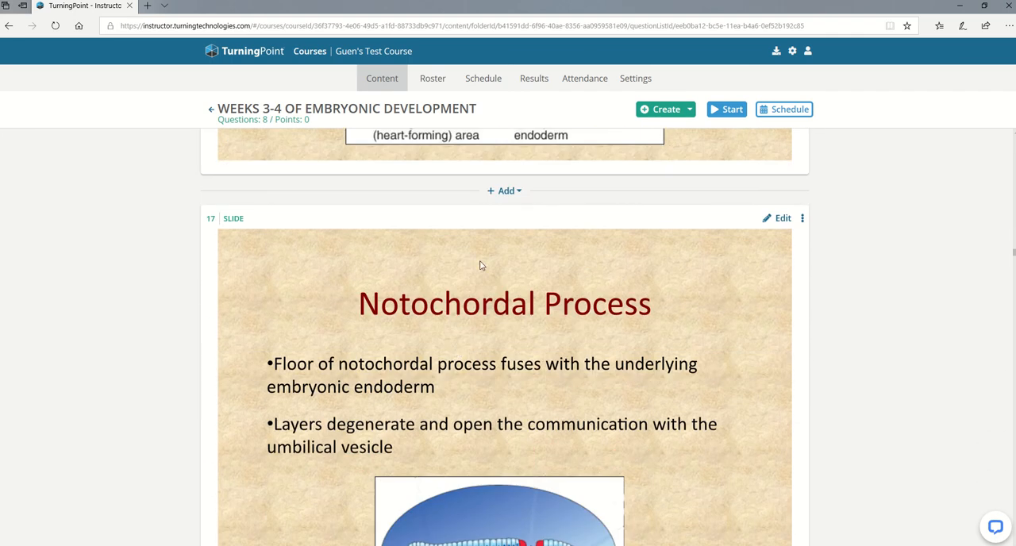
left_click(503, 204)
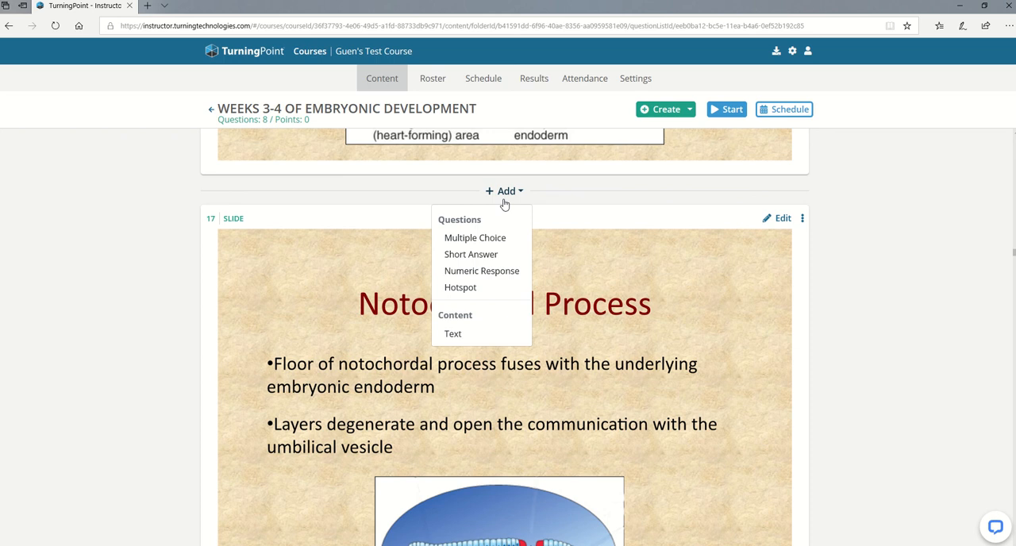
left_click(465, 289)
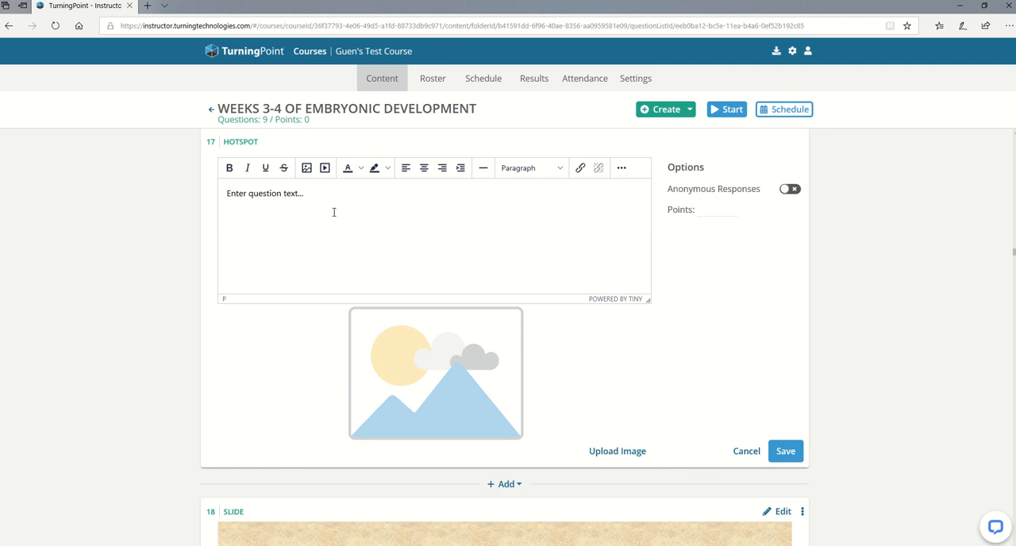
Upload horizontal model.PNG from the professional development folder as the hotspot question's image.
left_click(609, 453)
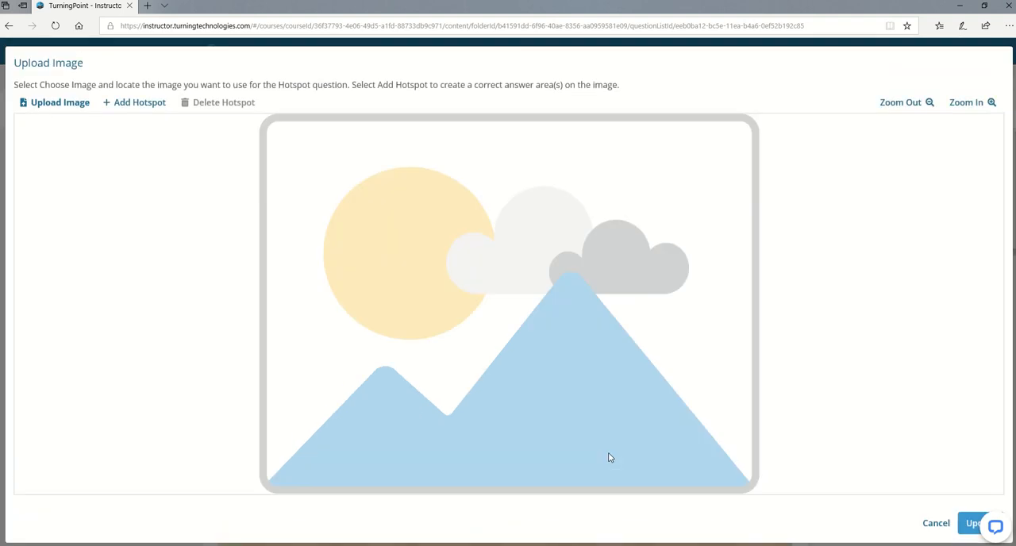
left_click(71, 108)
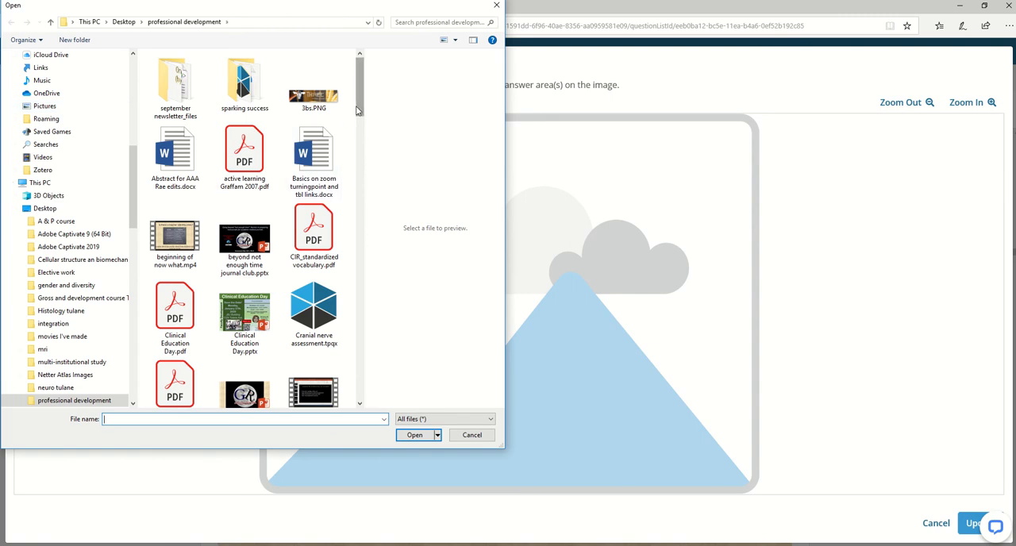
left_click_drag(357, 112, 359, 208)
left_click(313, 147)
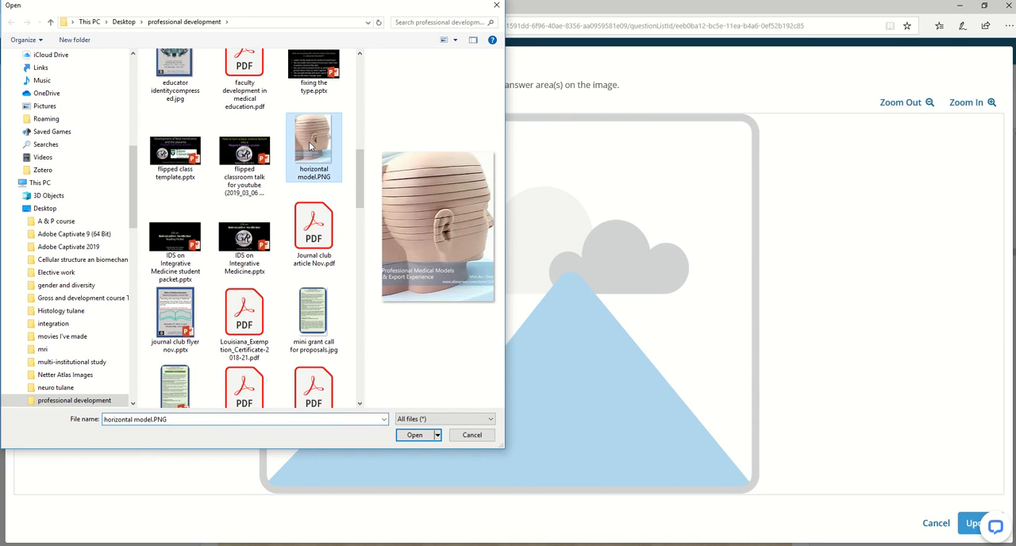
left_click(414, 435)
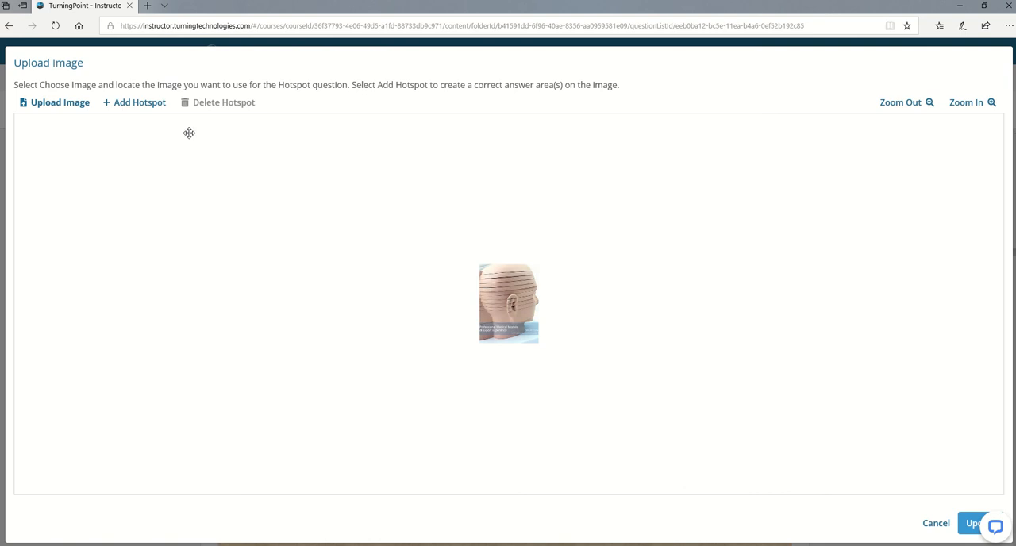
Add a rectangular hotspot over the face region between the ear and nose, and apply it to the question.
left_click(150, 106)
left_click_drag(507, 307, 532, 302)
mouse_move(524, 294)
left_mouse_down()
mouse_move(494, 272)
mouse_move(524, 272)
mouse_move(512, 285)
left_mouse_up()
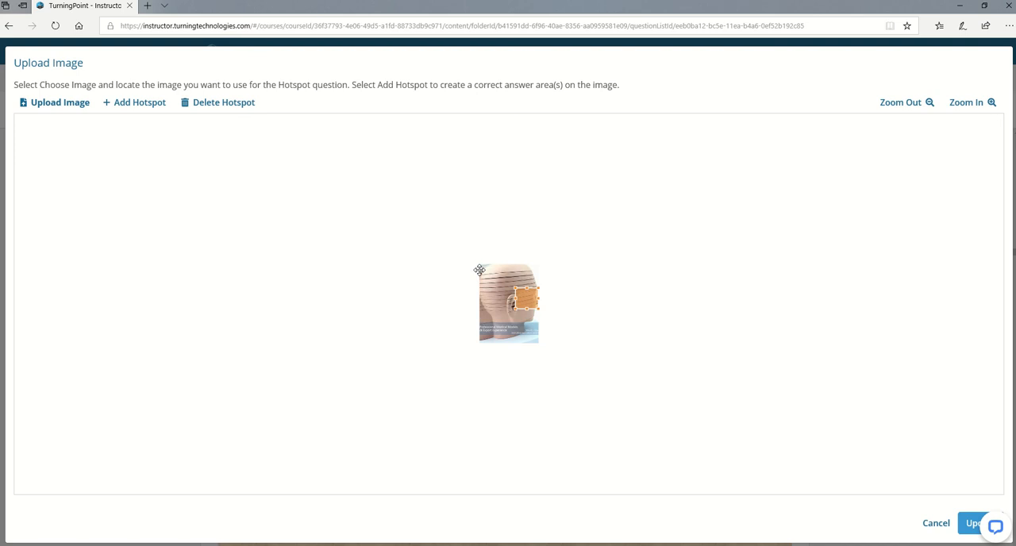
left_click(974, 524)
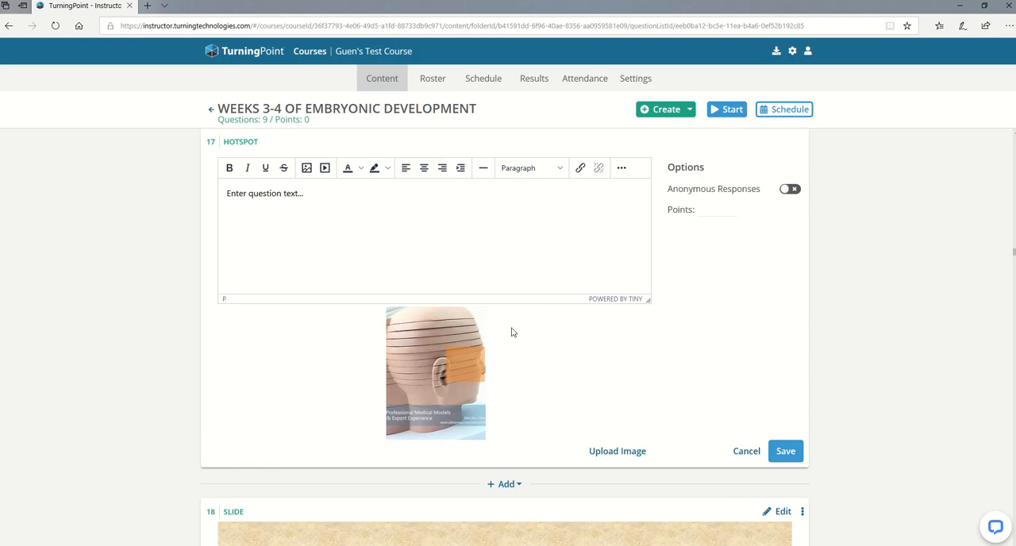
Replace the hotspot question's placeholder text with "Click on the region that has the nose" and save it.
left_click_drag(316, 189, 216, 196)
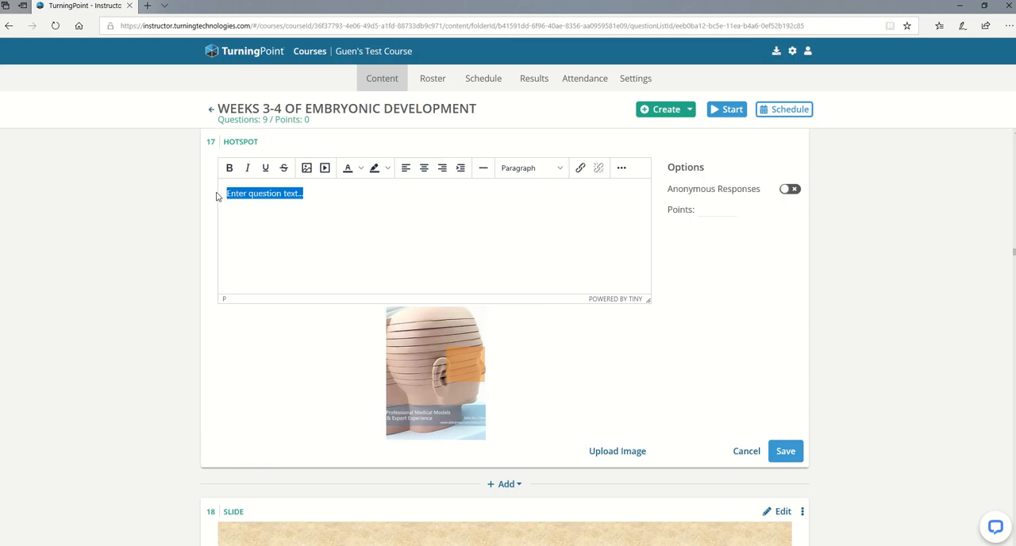
type("Click on th")
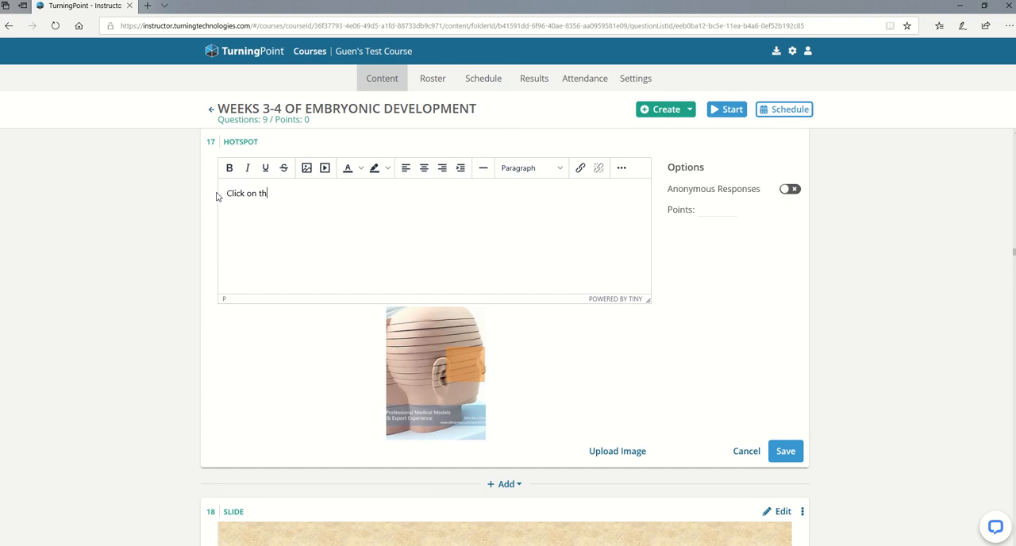
type("e region that has the nose")
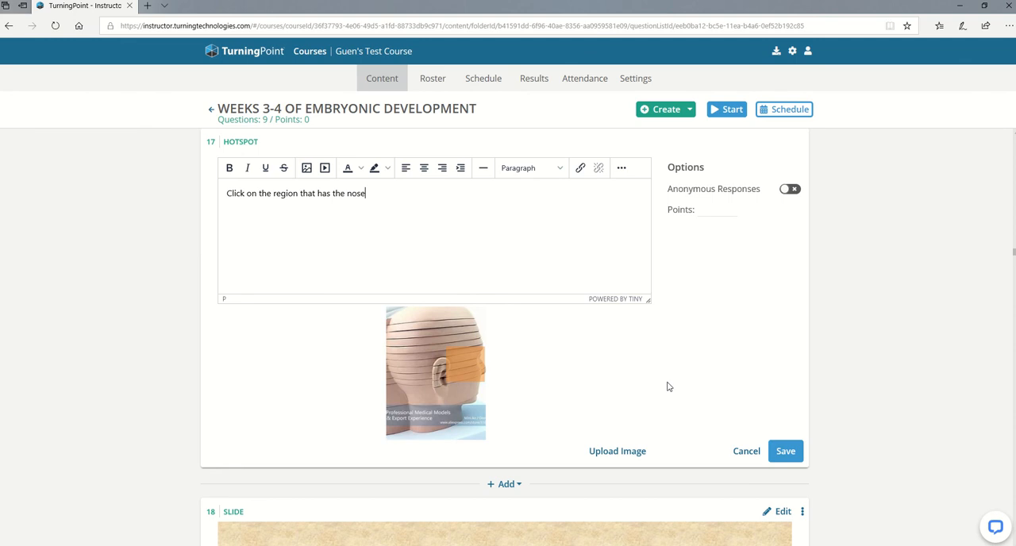
left_click(784, 451)
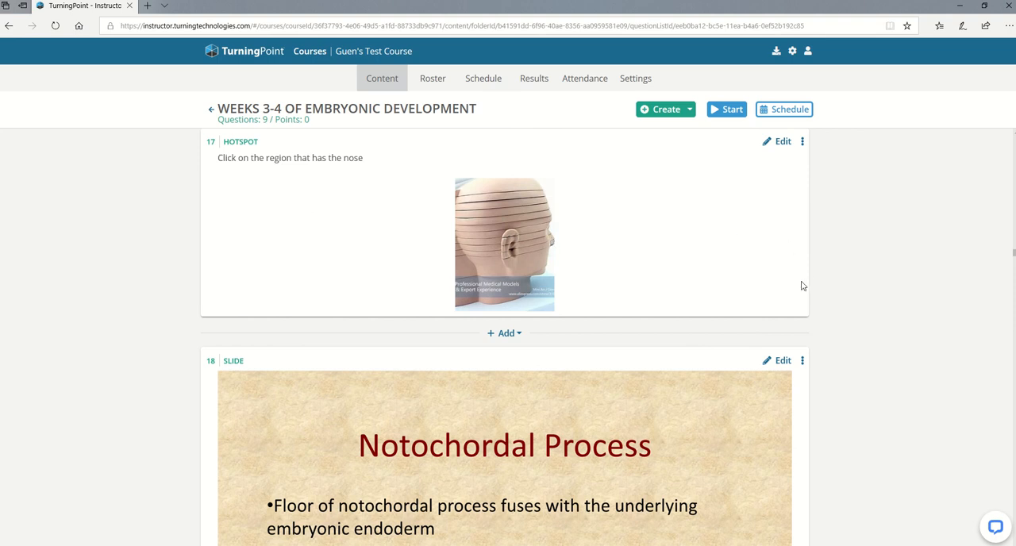
Review the remaining slides and questions from item 18 down to the Lateral mesoderm slide in item 32.
scroll(883, 365, "down", 10)
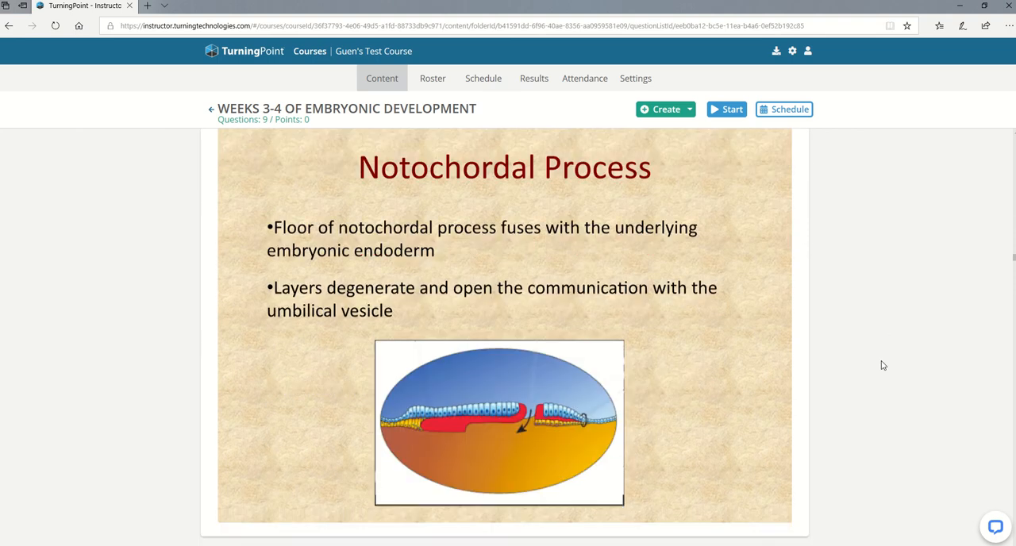
scroll(883, 365, "down", 10)
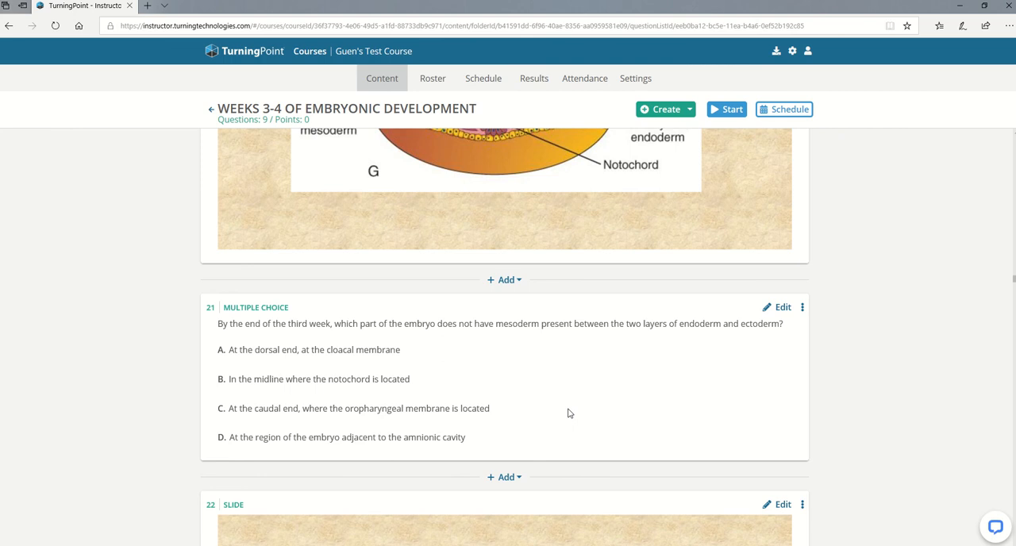
scroll(569, 412, "down", 20)
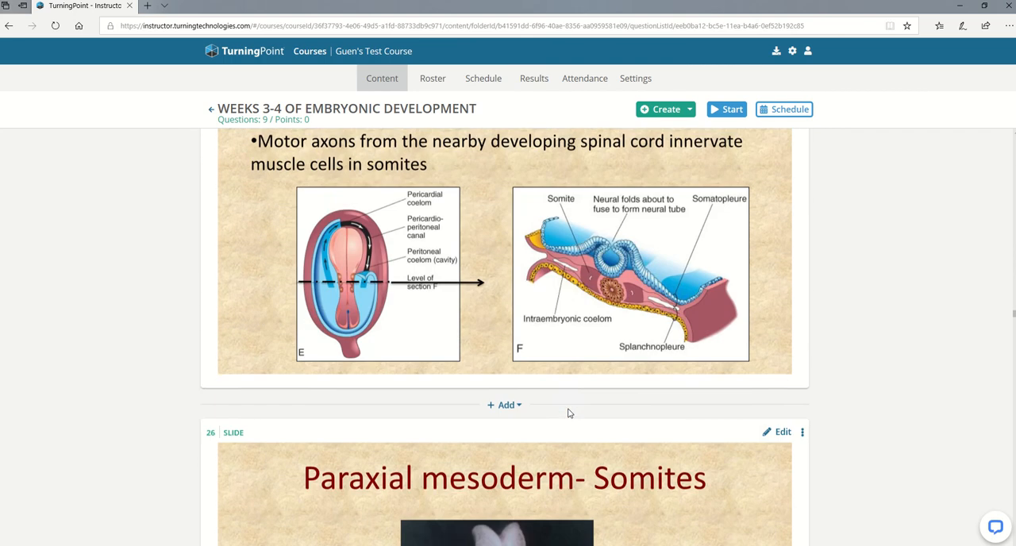
scroll(568, 412, "down", 4)
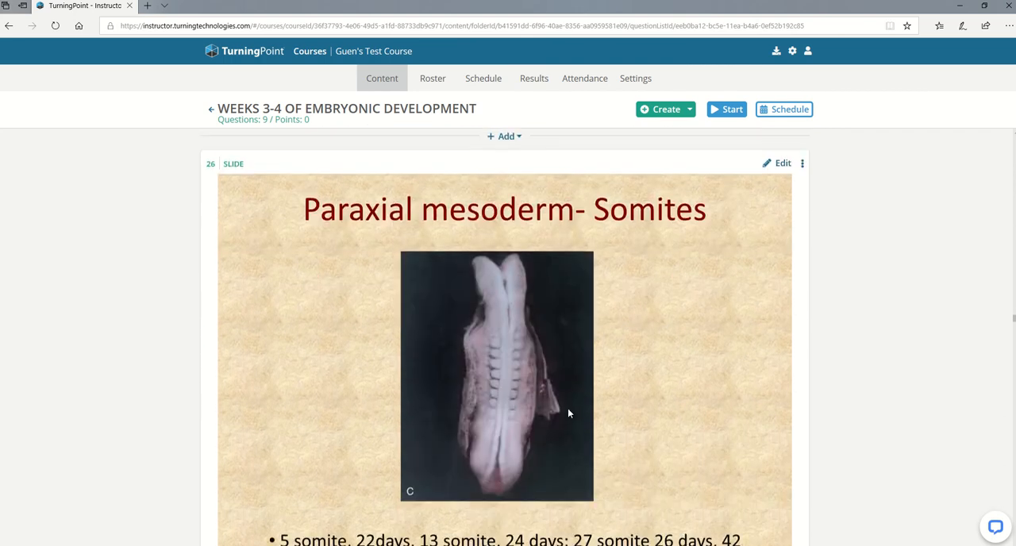
scroll(568, 413, "down", 1)
scroll(568, 413, "down", 20)
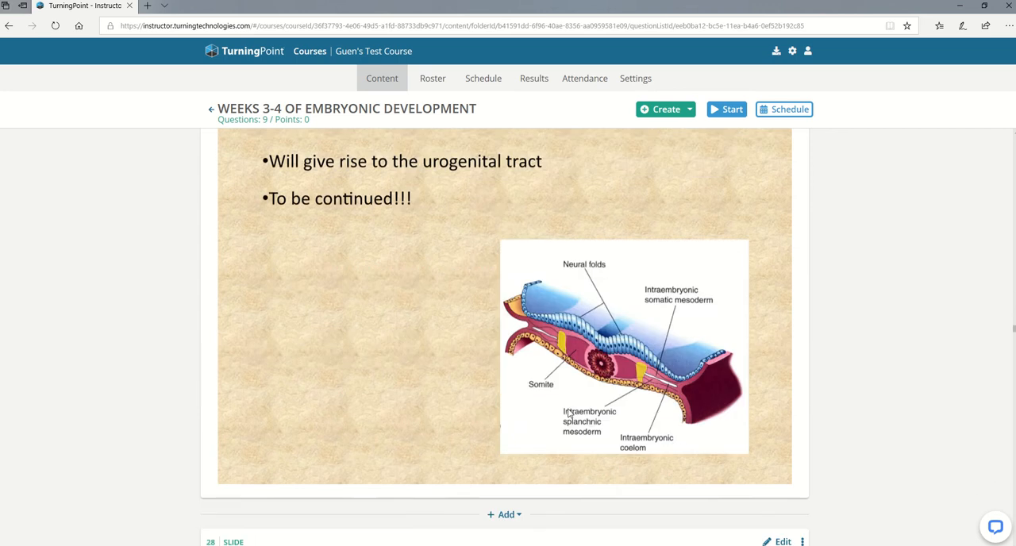
scroll(569, 412, "down", 20)
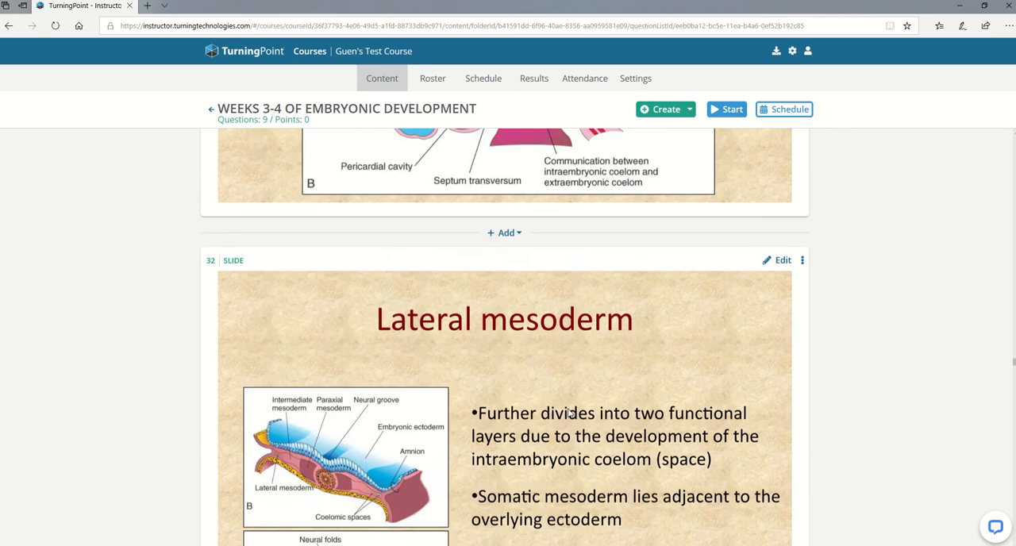
Add a text item directly before the folding video item and replace its placeholder with "Insert picture here".
scroll(569, 413, "up", 4)
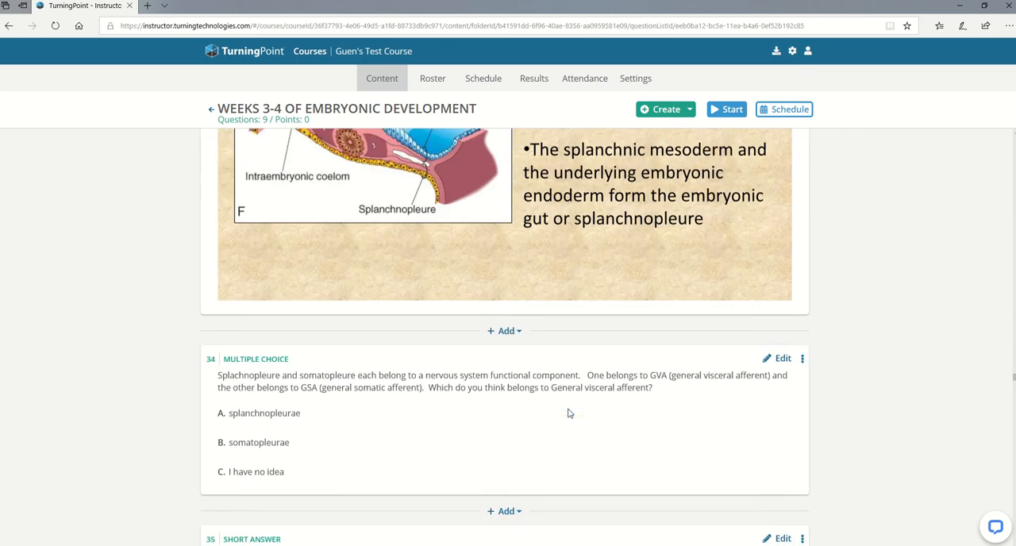
scroll(569, 413, "down", 1)
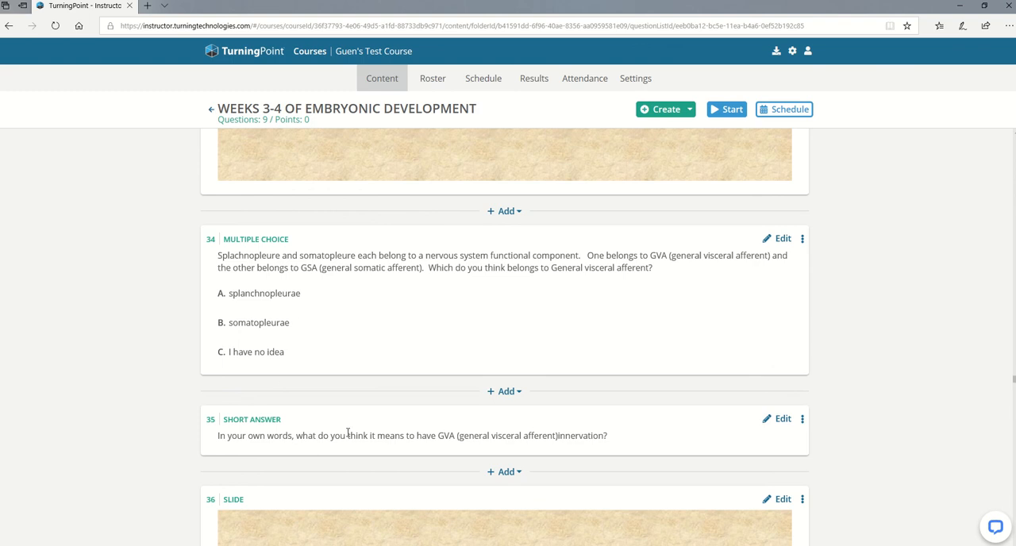
scroll(347, 434, "down", 20)
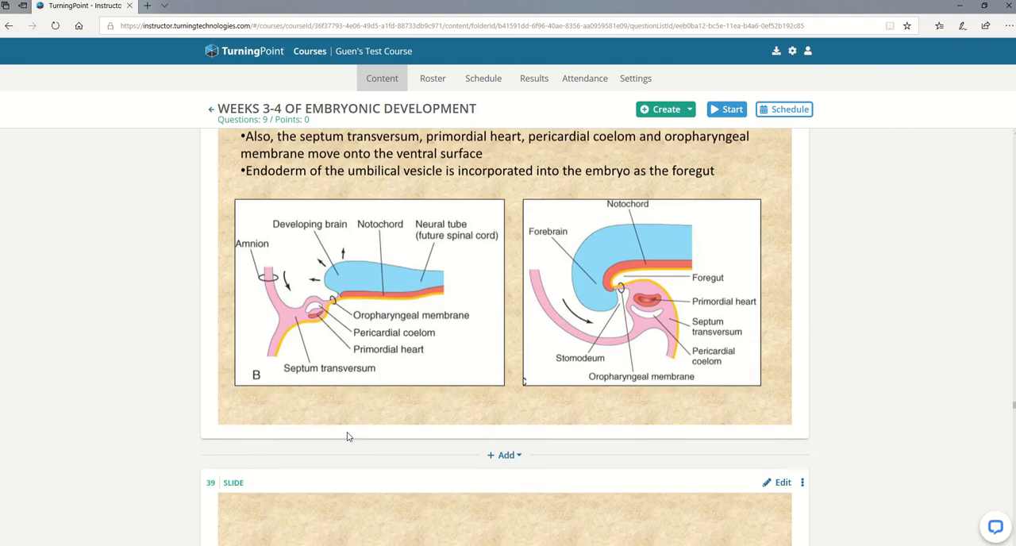
scroll(346, 437, "down", 12)
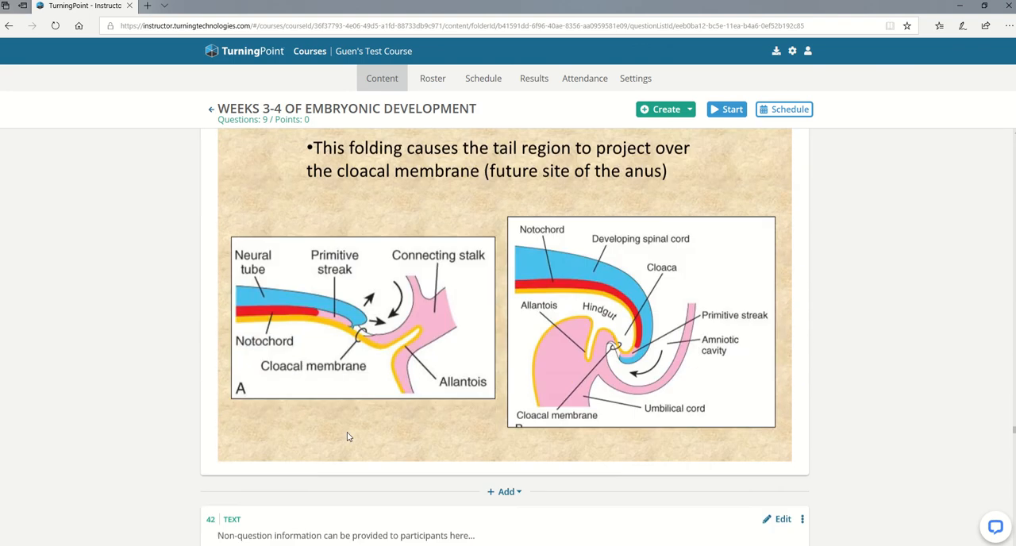
scroll(347, 437, "down", 15)
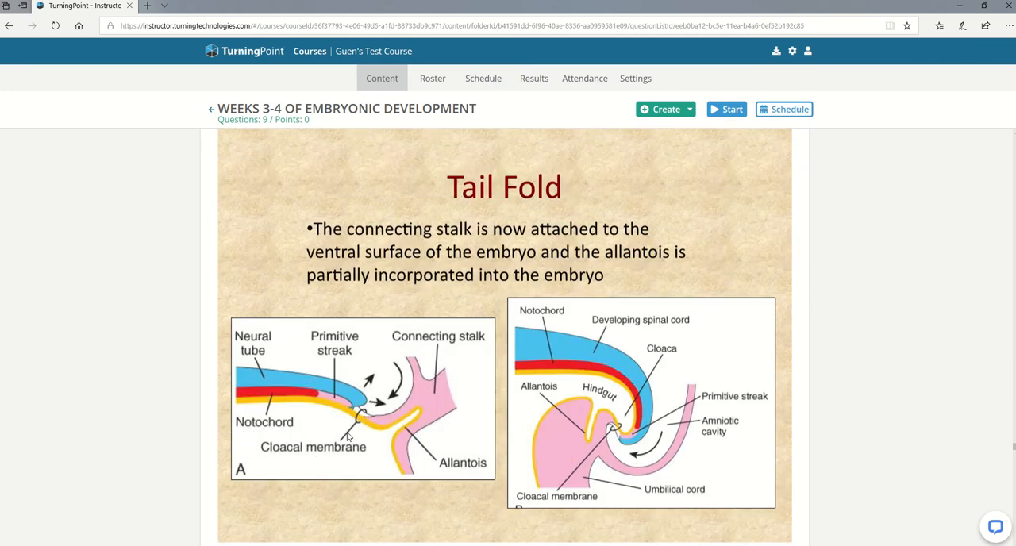
scroll(347, 437, "down", 6)
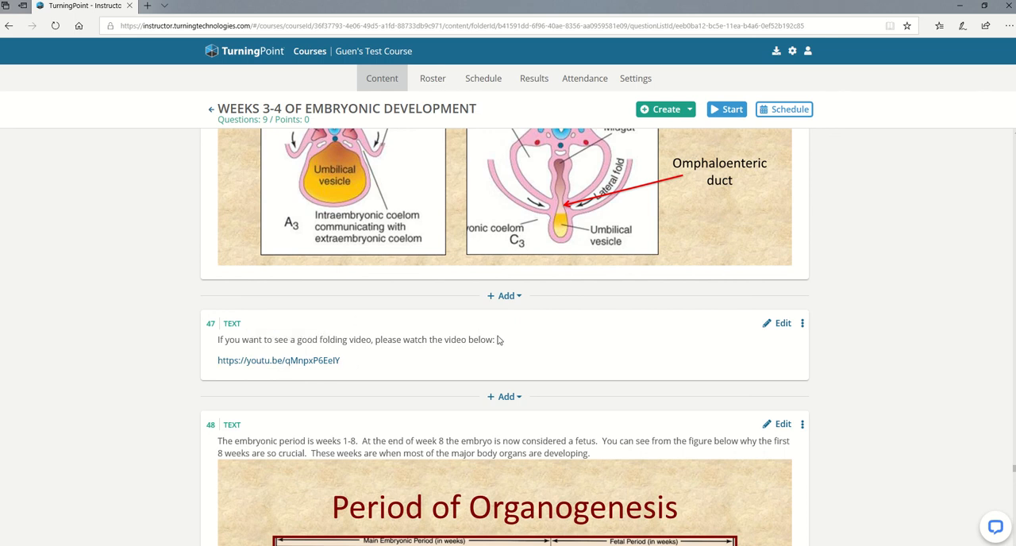
left_click(506, 296)
left_click(454, 441)
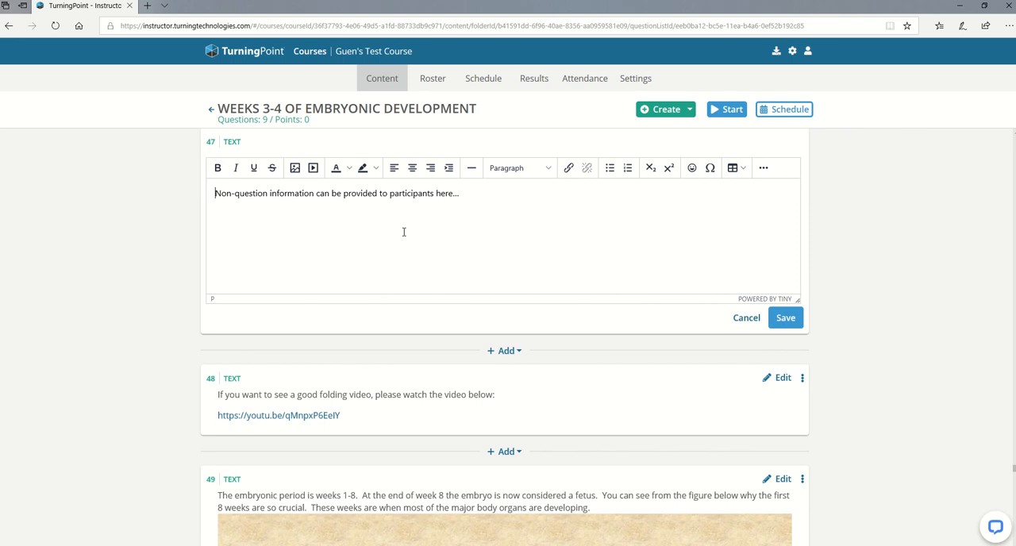
type("Insert pict")
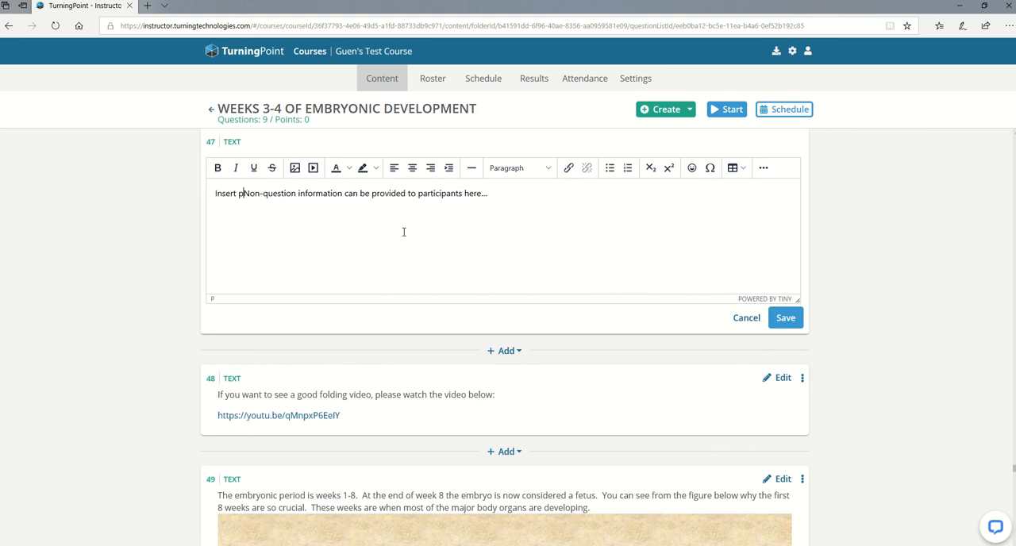
type("ure here")
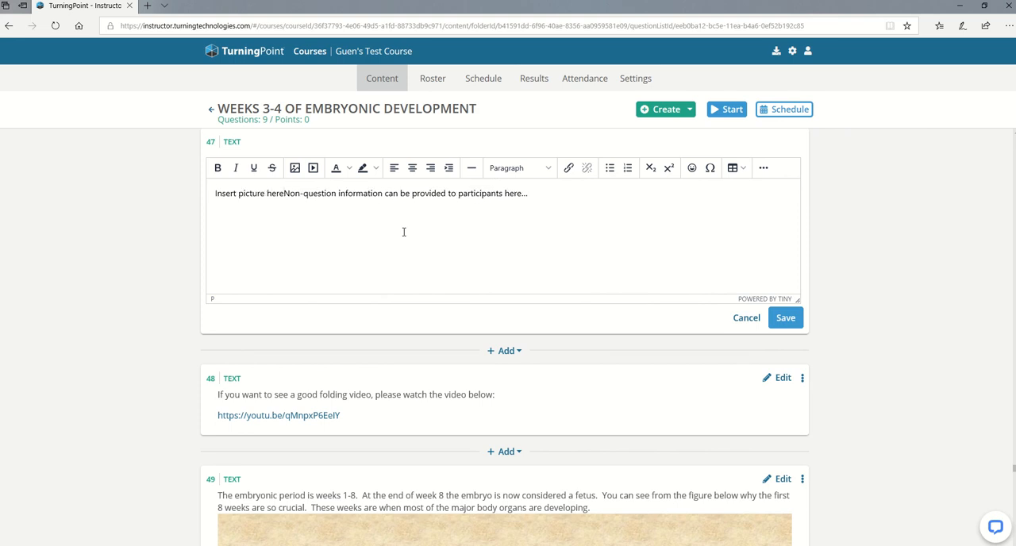
key("shift+End")
key("Delete")
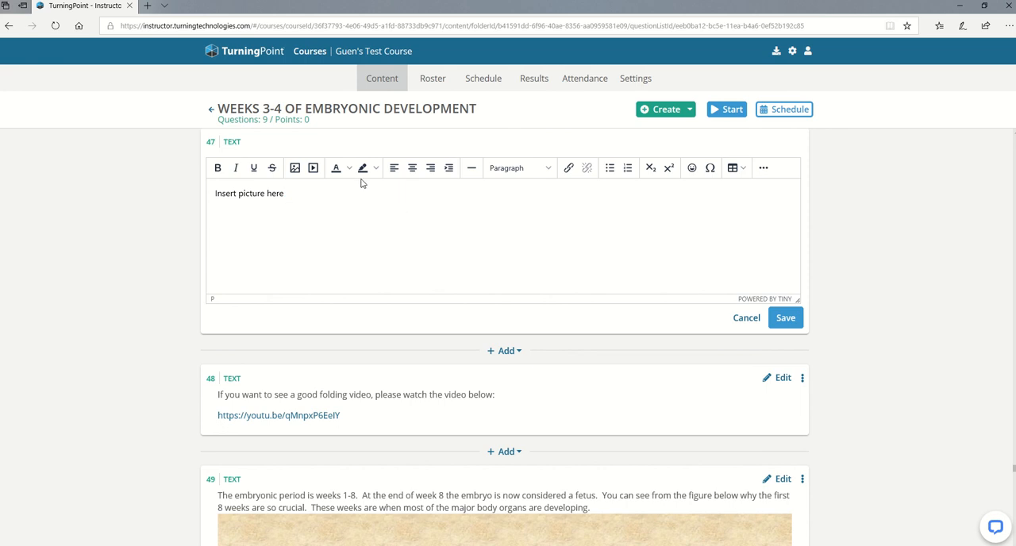
Upload the sagittal brain image from the Pictures folder and insert it below the text in the new item.
left_click(295, 168)
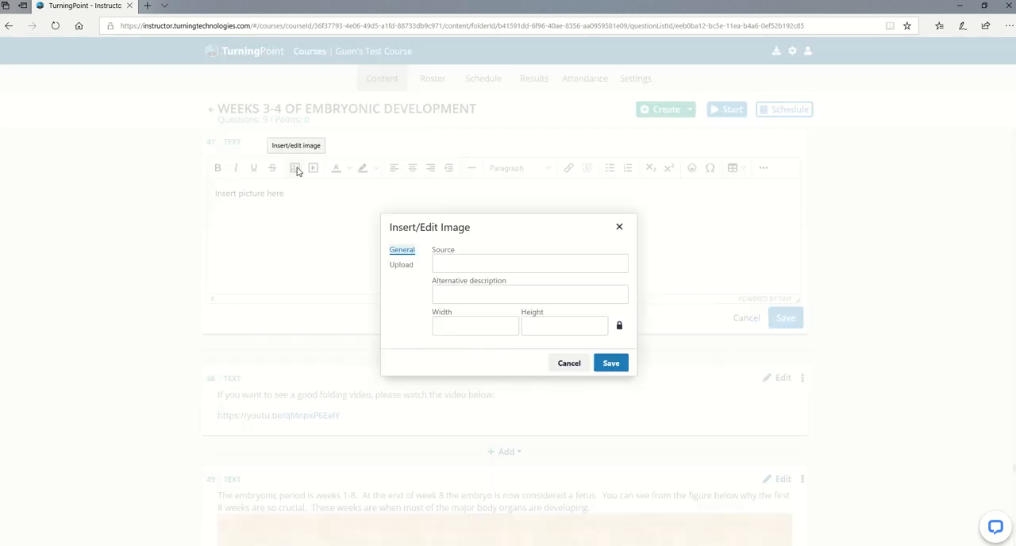
left_click(409, 266)
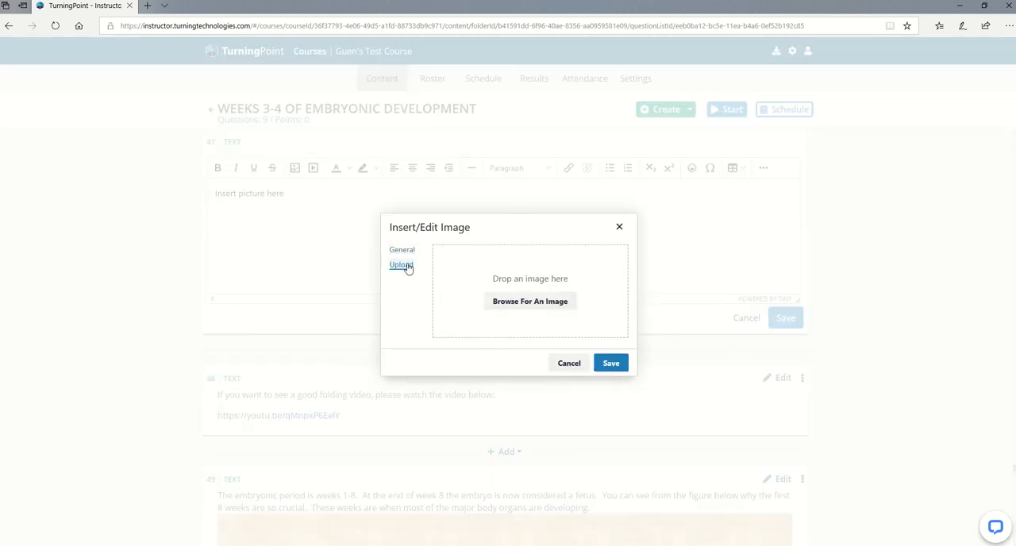
left_click(502, 302)
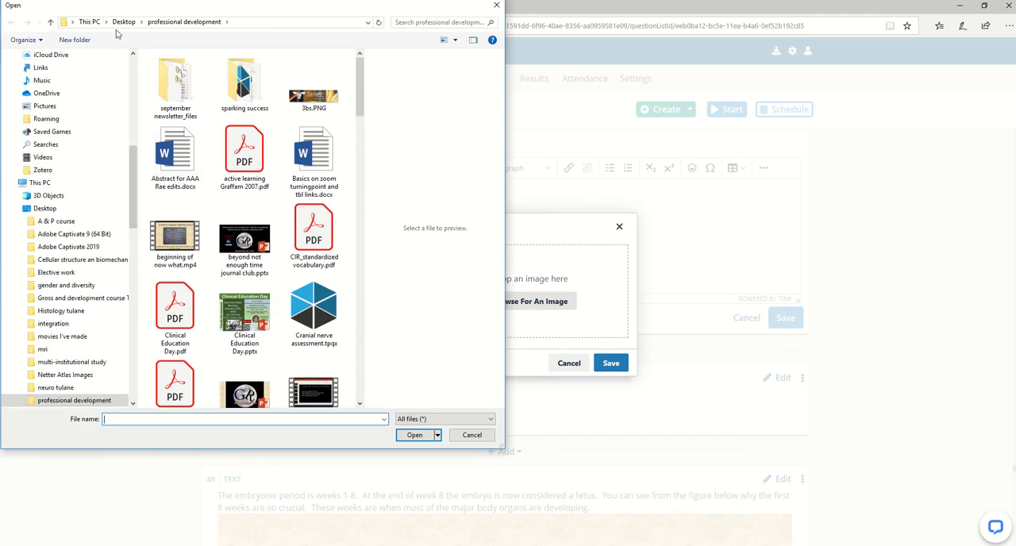
scroll(57, 173, "up", 10)
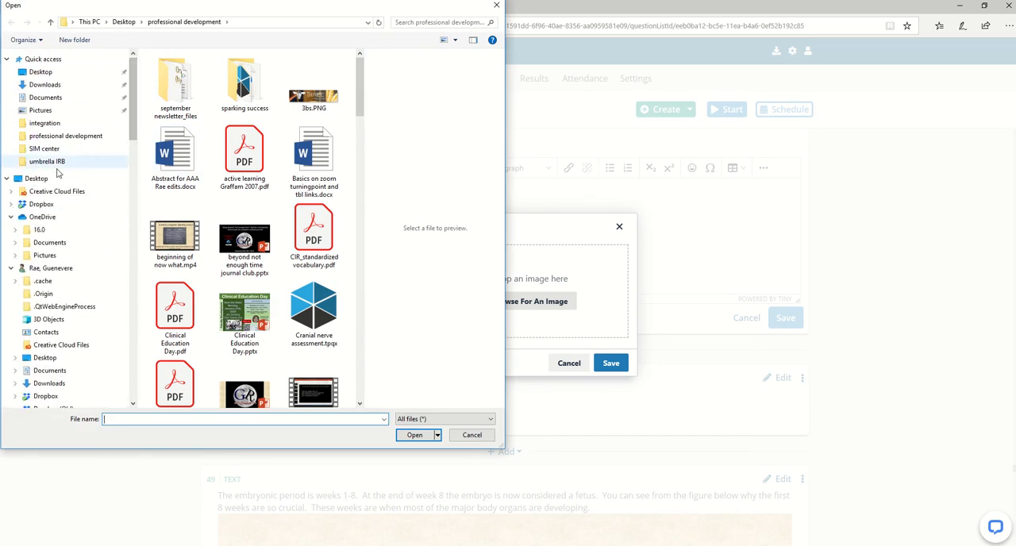
left_click(44, 109)
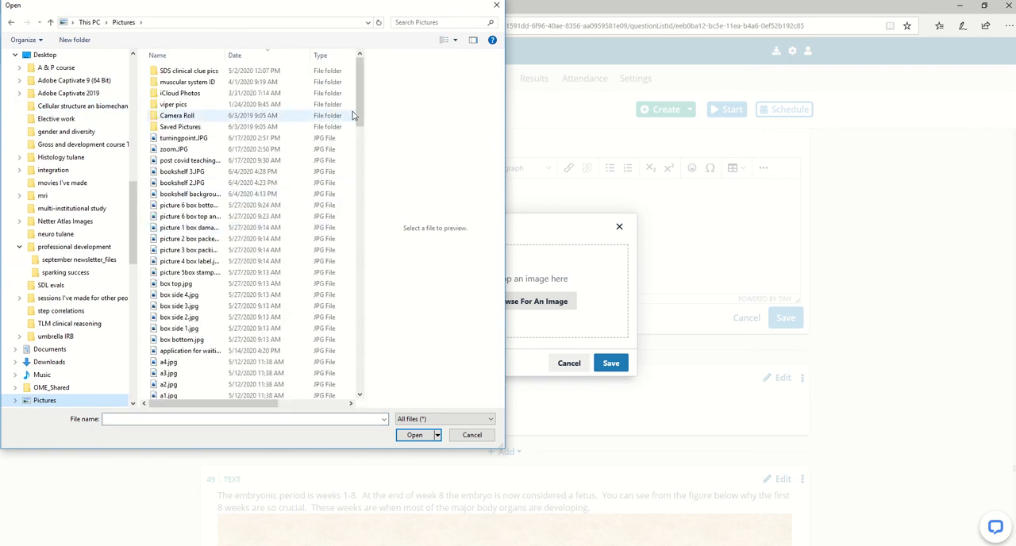
left_click_drag(362, 106, 360, 198)
double_click(183, 259)
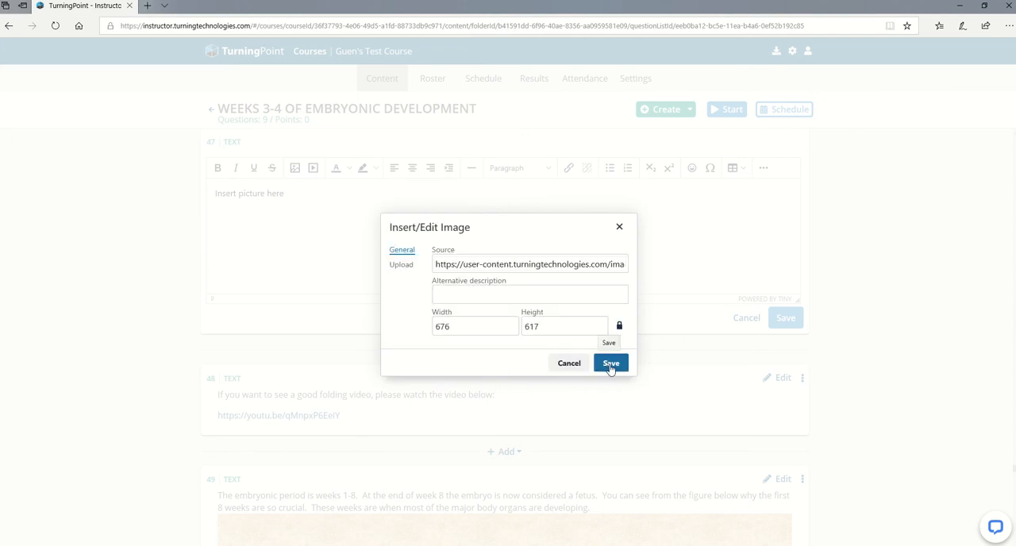
left_click(610, 365)
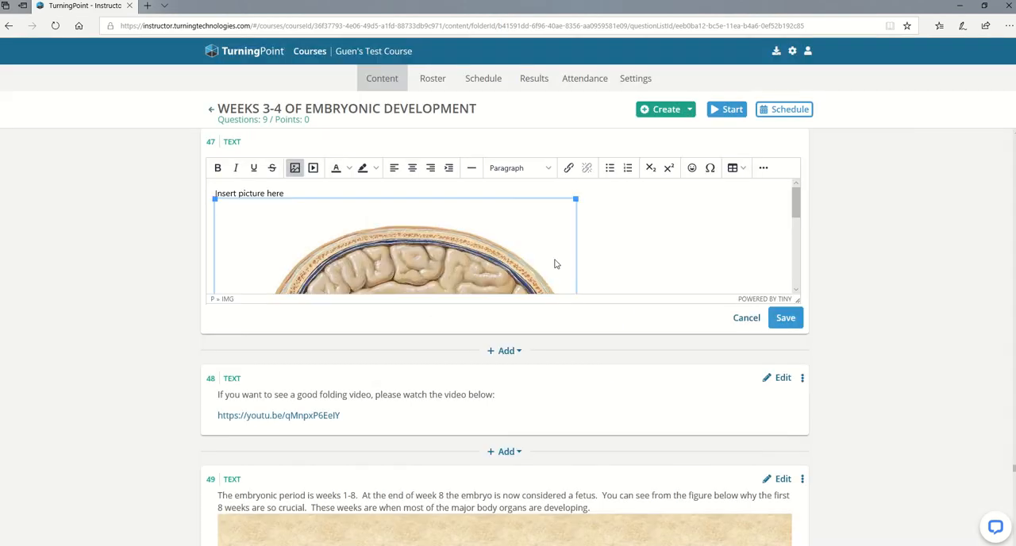
Replace the text above the brain image with "remember this about the brain" and save the item.
scroll(556, 264, "down", 5)
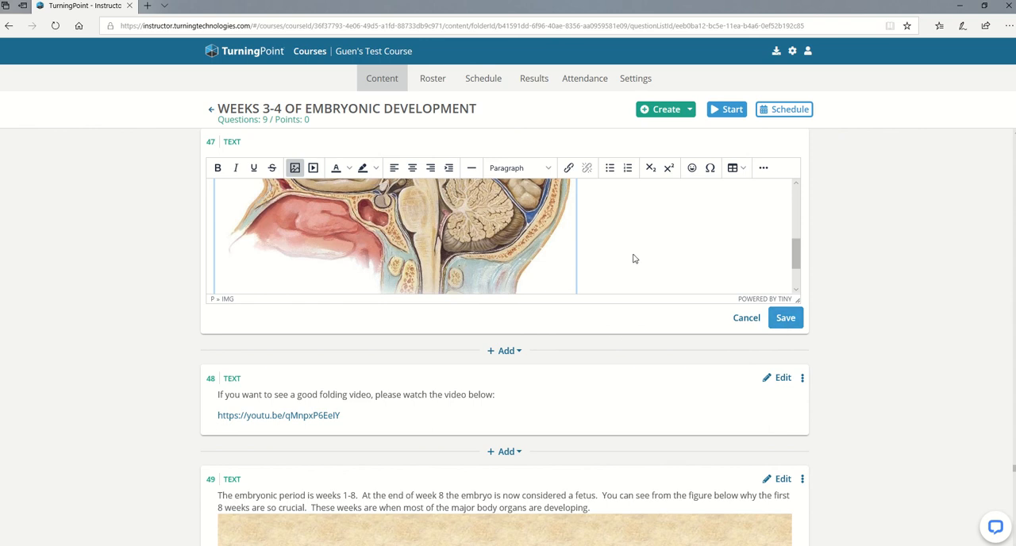
scroll(633, 259, "up", 5)
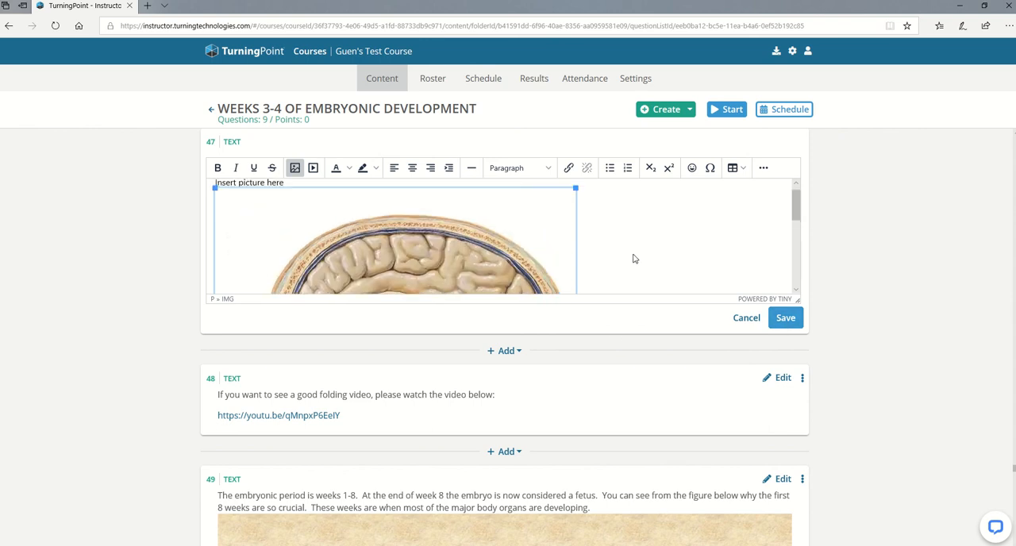
left_click(287, 188)
left_click_drag(287, 194, 206, 196)
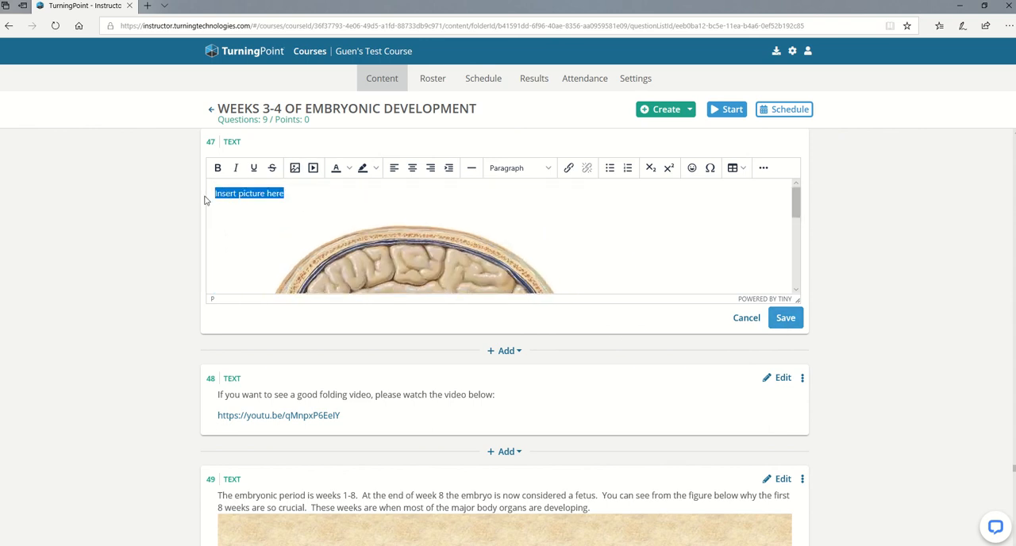
type("remember this about the brain")
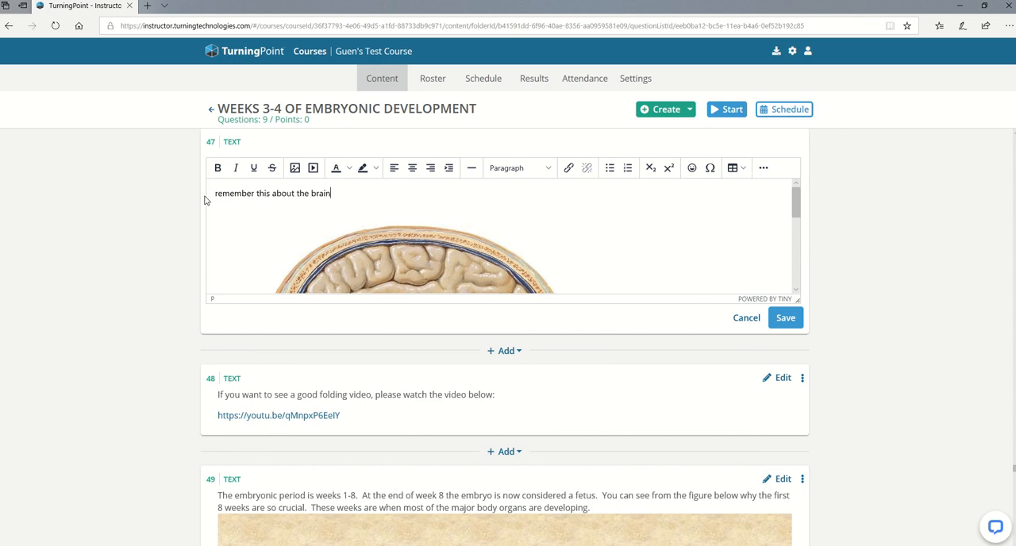
left_click(788, 320)
scroll(794, 326, "down", 4)
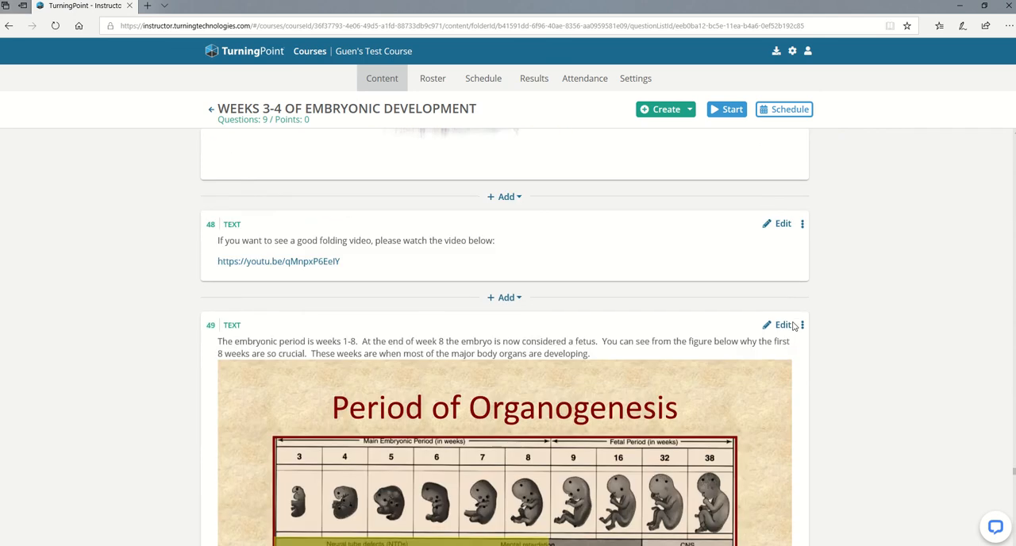
scroll(794, 326, "up", 6)
scroll(794, 326, "down", 5)
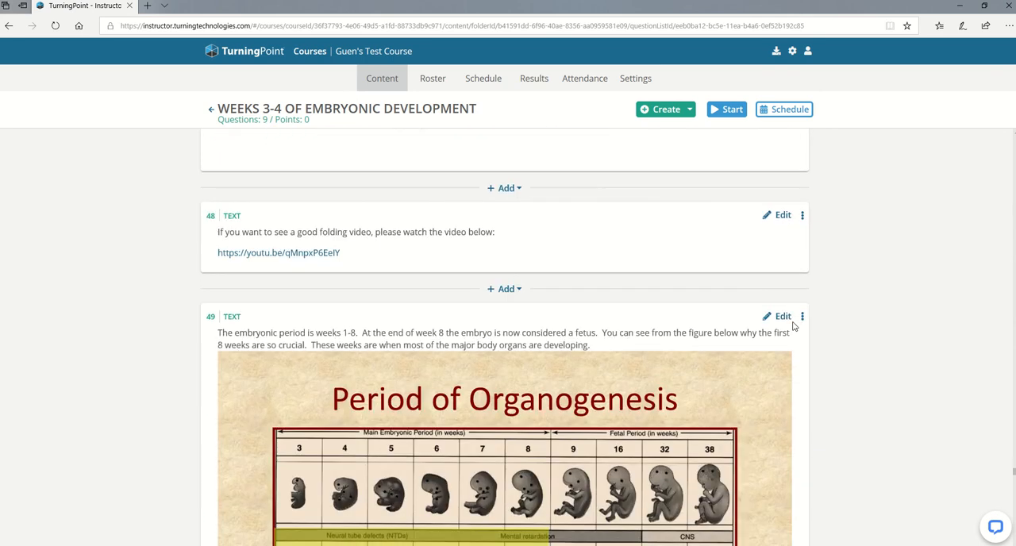
left_click(507, 291)
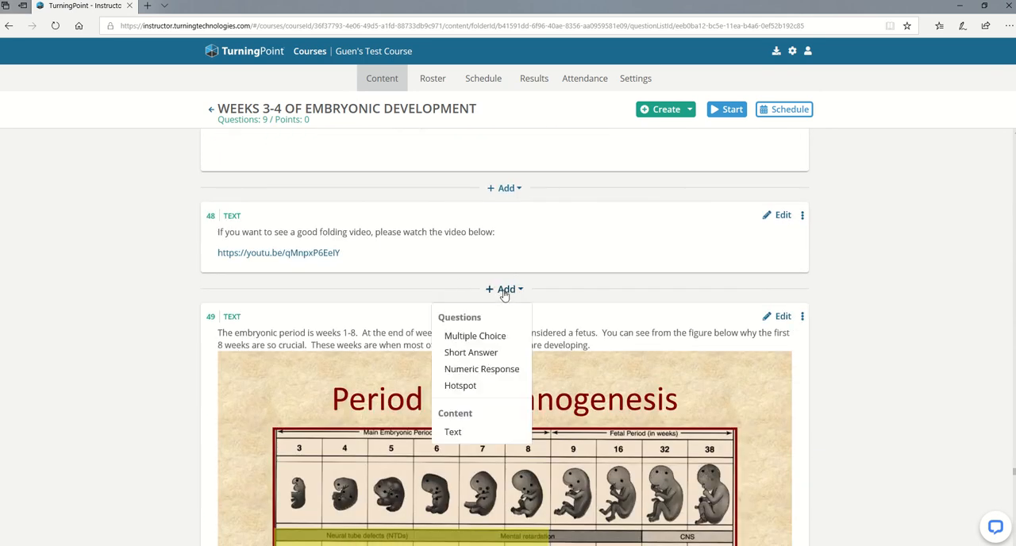
left_click(455, 442)
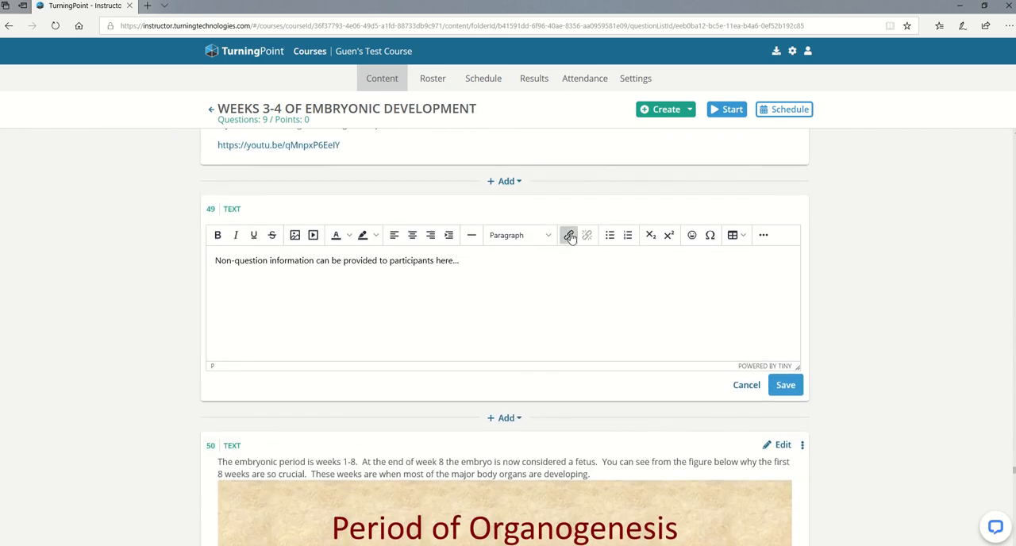
left_click(569, 236)
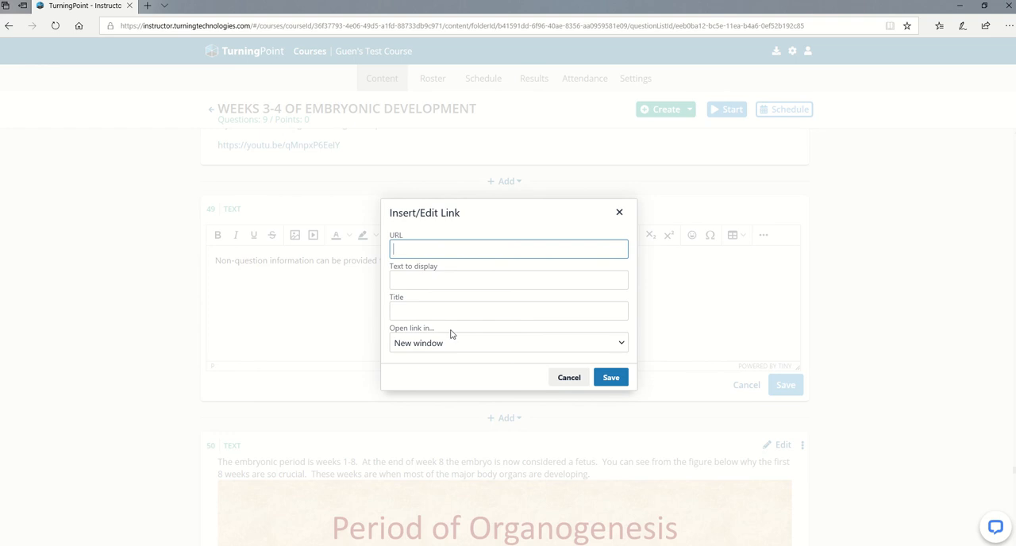
left_click(568, 378)
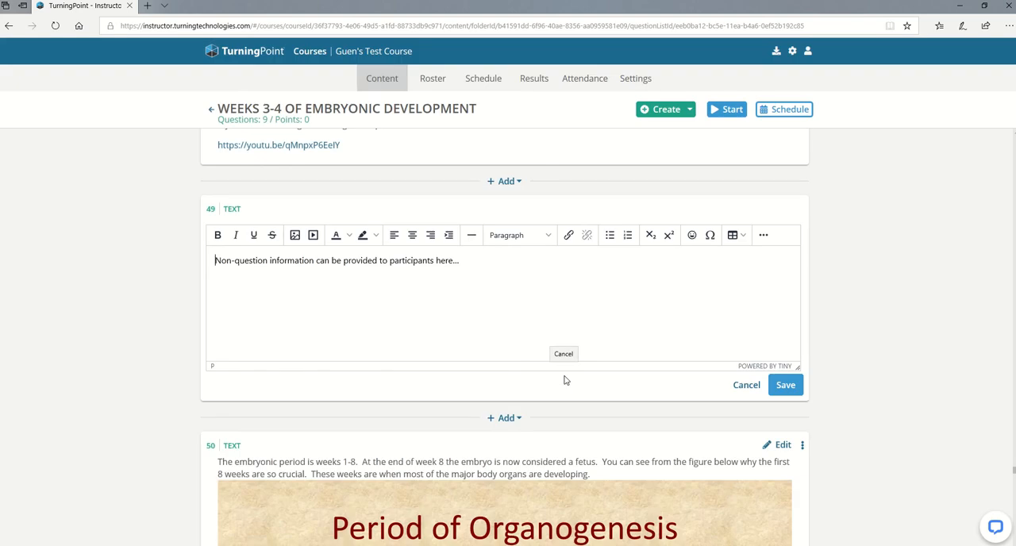
left_click(747, 384)
Start a live polling session of the WEEKS 3-4 OF EMBRYONIC DEVELOPMENT module.
scroll(745, 386, "down", 10)
scroll(744, 387, "up", 15)
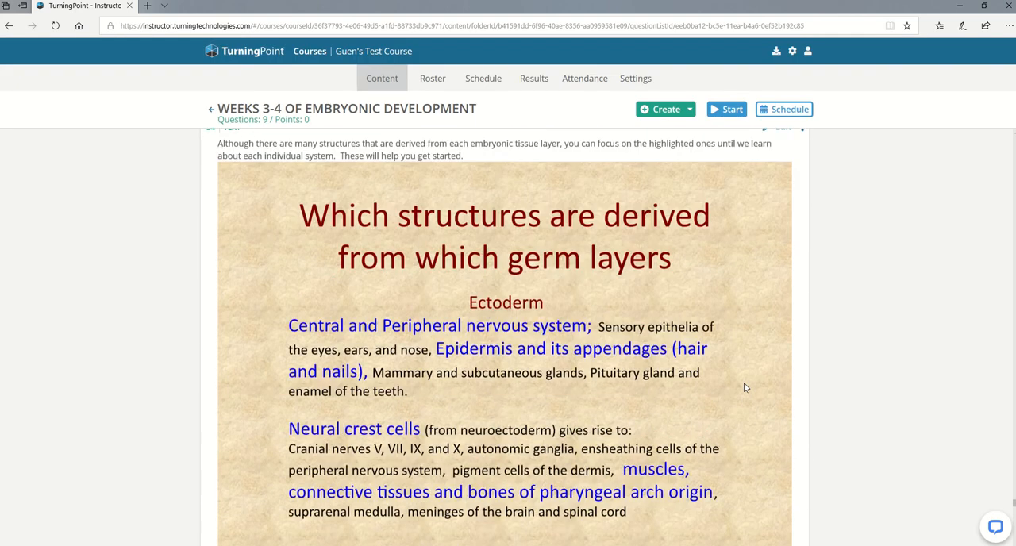
scroll(745, 388, "up", 5)
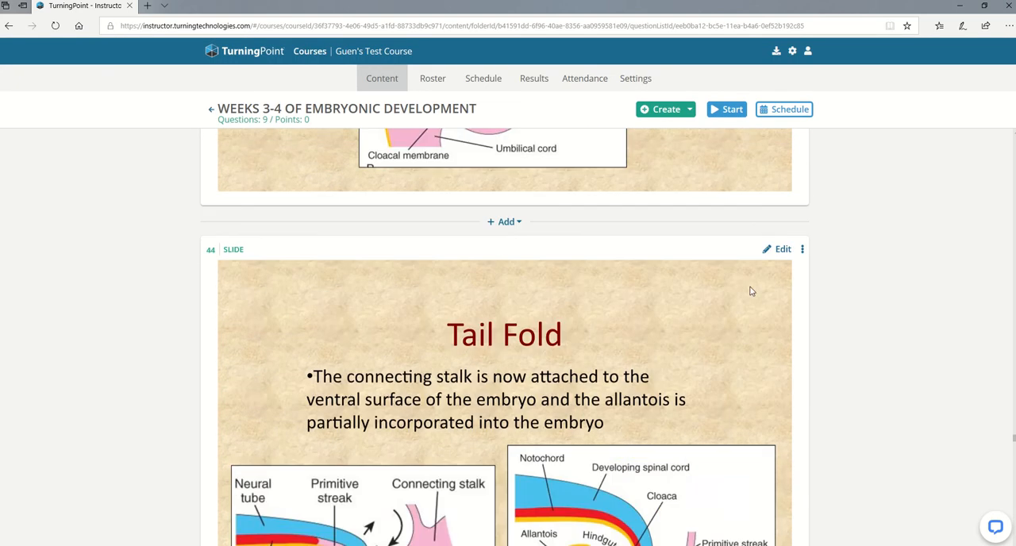
left_click(731, 110)
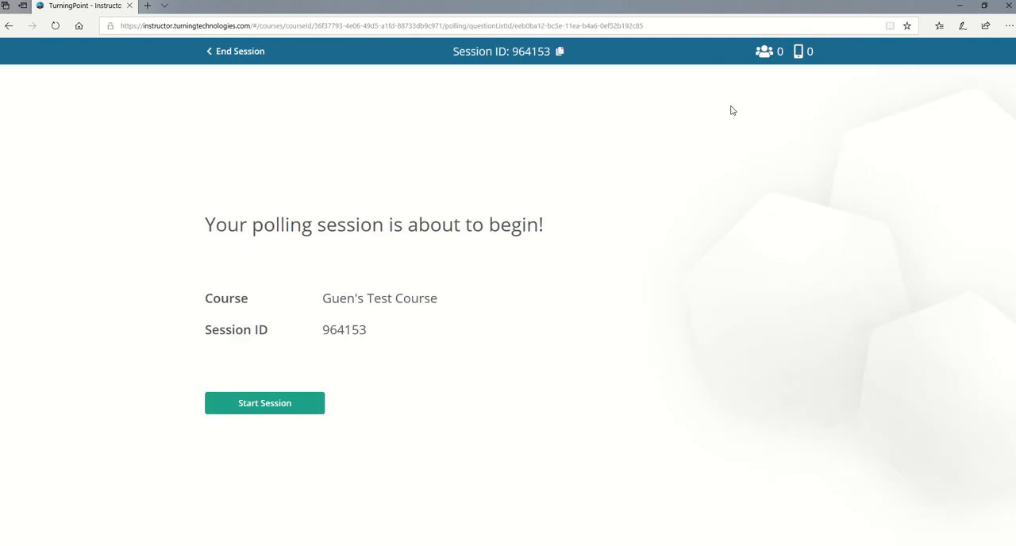
left_click(243, 410)
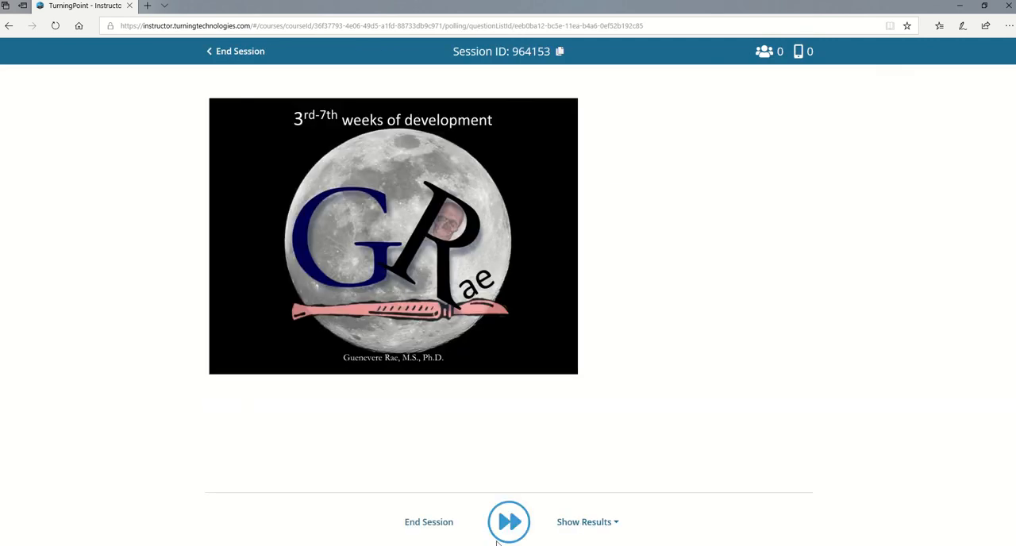
Advance the polling session from the title slide through to the "What is a mesenchymal cell?" slide.
left_click(500, 537)
left_click(510, 526)
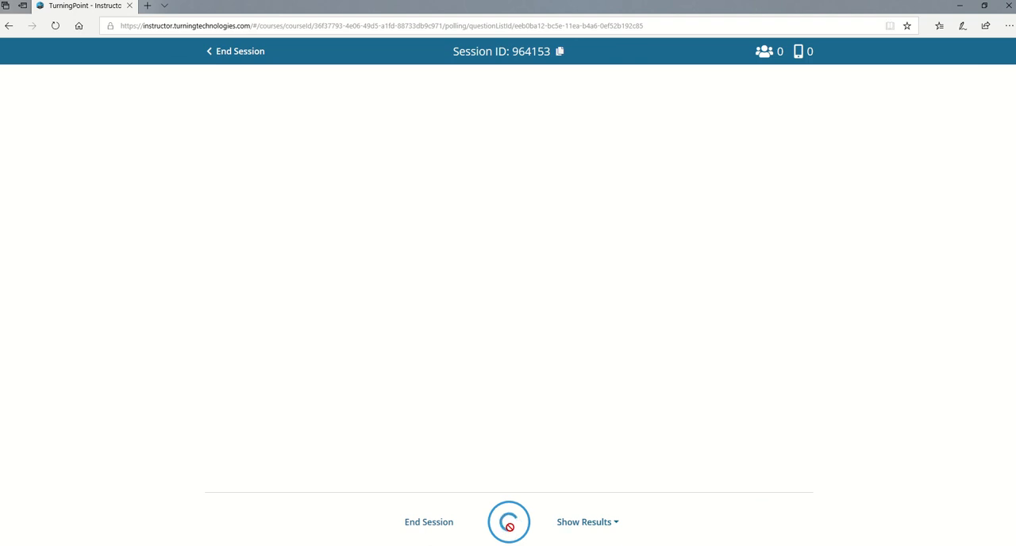
left_click(510, 528)
left_click(511, 530)
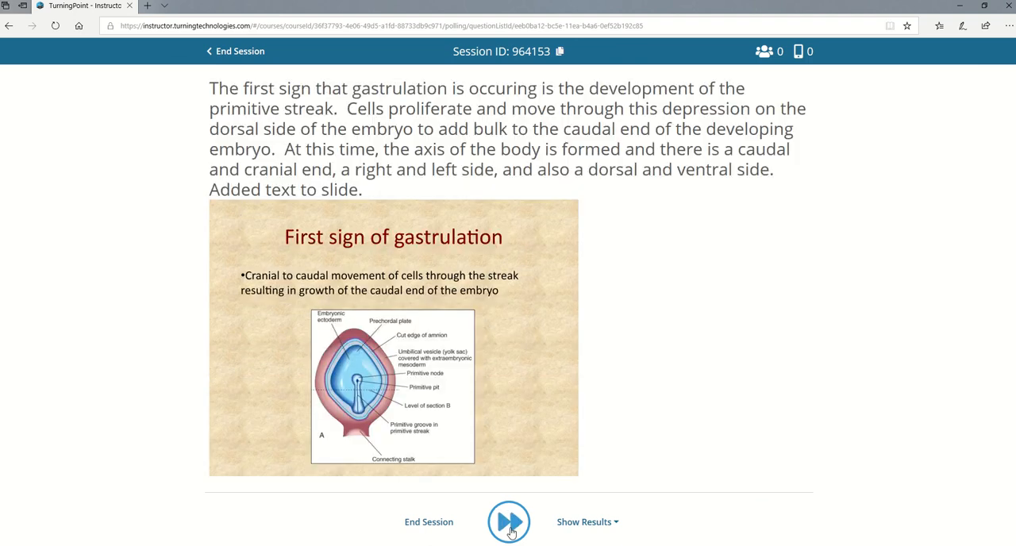
scroll(524, 483, "down", 1)
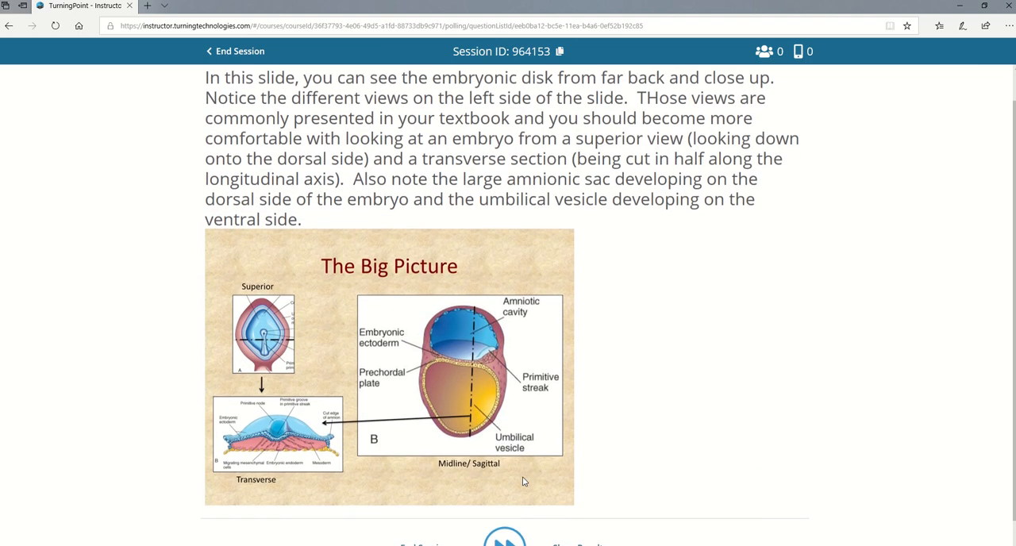
left_click(505, 540)
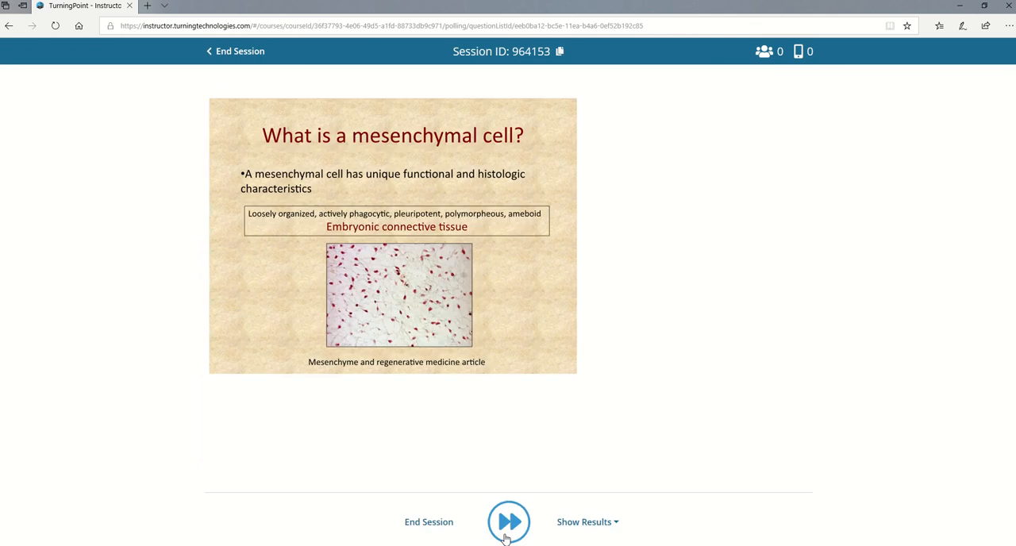
Advance the polling session to the "What are the fates of the migrating mesenchymal cells?" slide and look over its text and image.
left_click(505, 539)
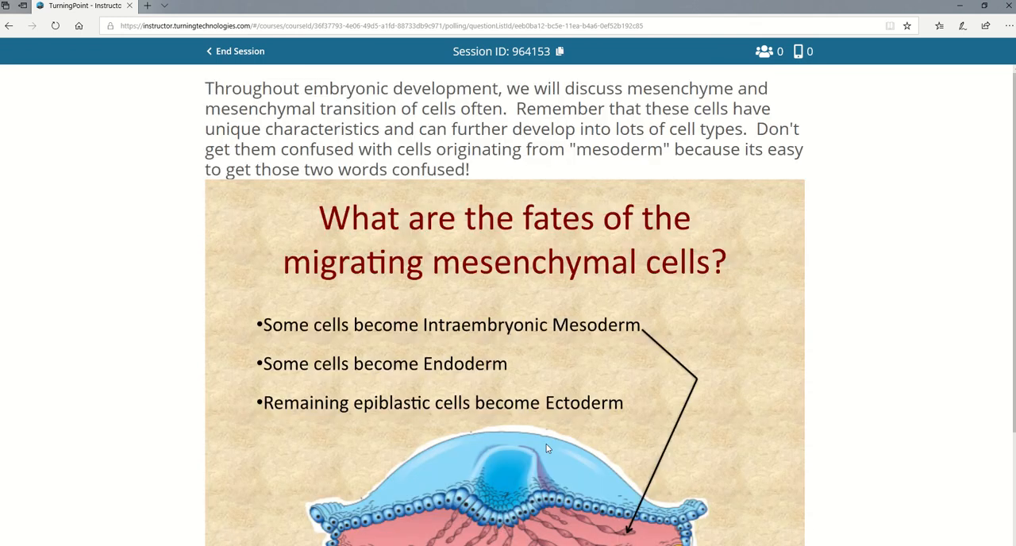
scroll(546, 449, "down", 2)
scroll(546, 448, "up", 1)
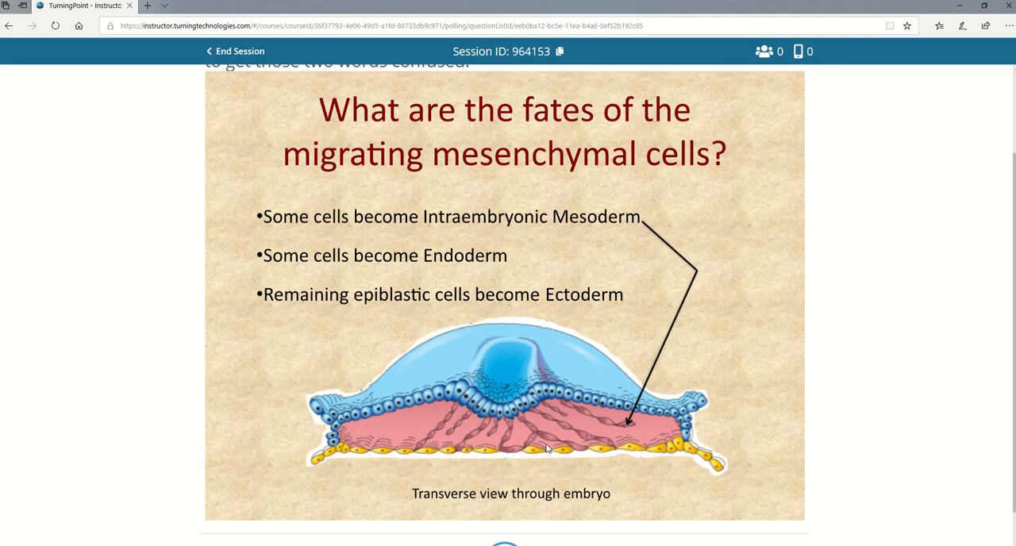
scroll(546, 448, "up", 1)
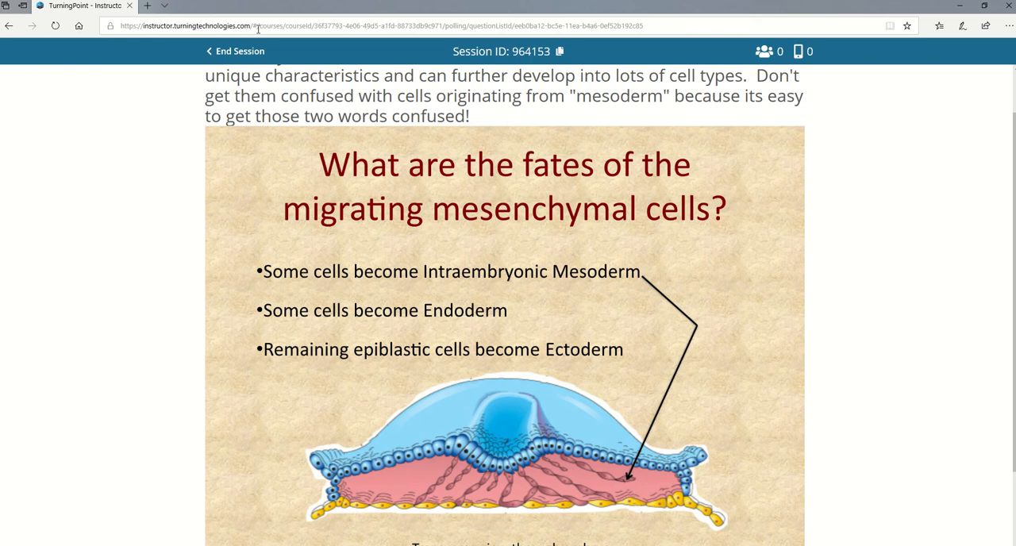
End the polling session and reopen the Weeks 3-4 of embryonic development module from the Professional development folder.
left_click(243, 49)
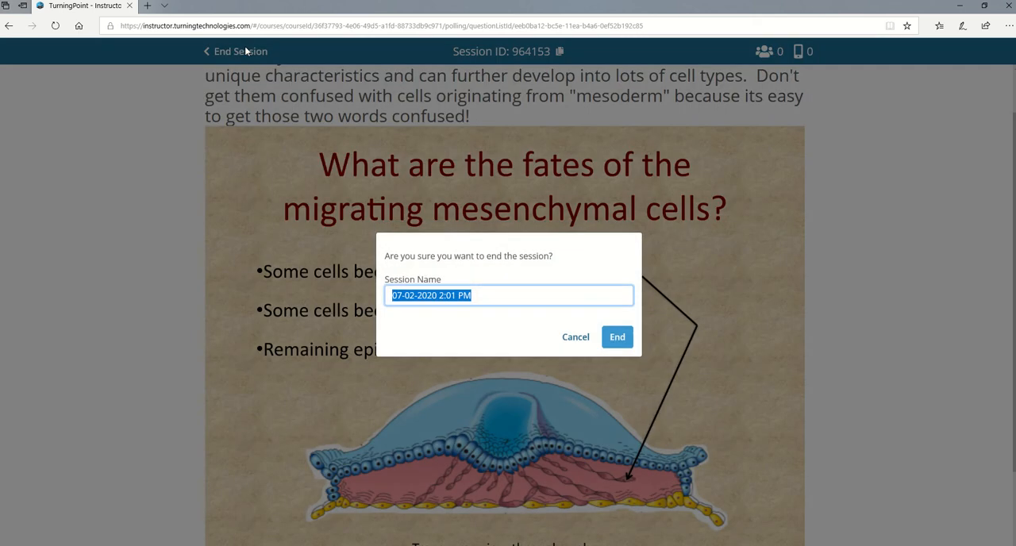
left_click(613, 342)
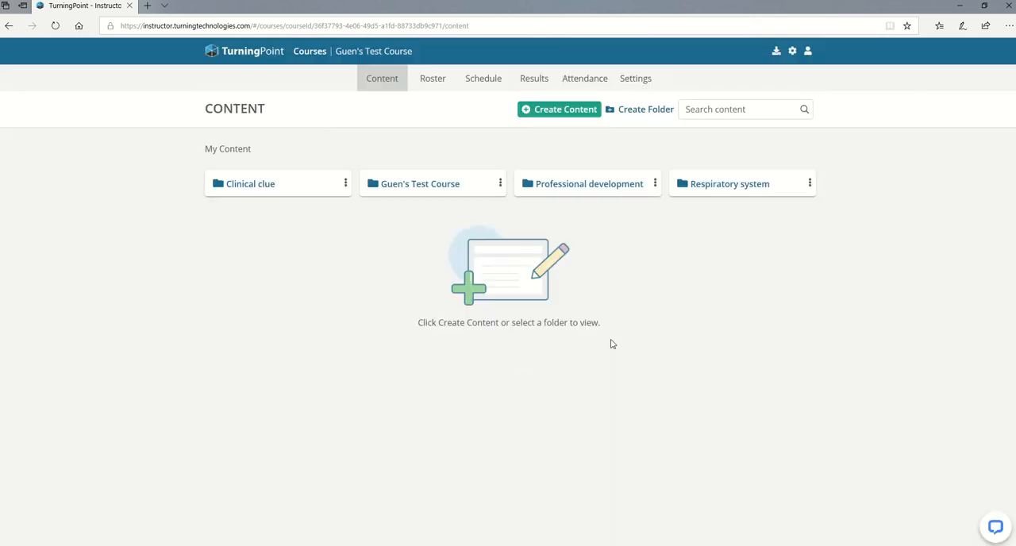
left_click(621, 185)
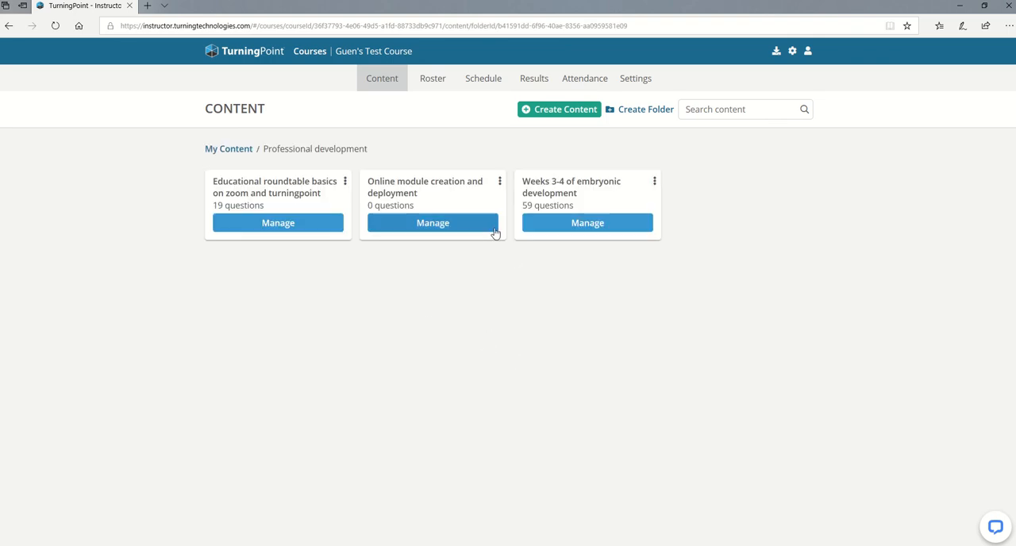
left_click(541, 224)
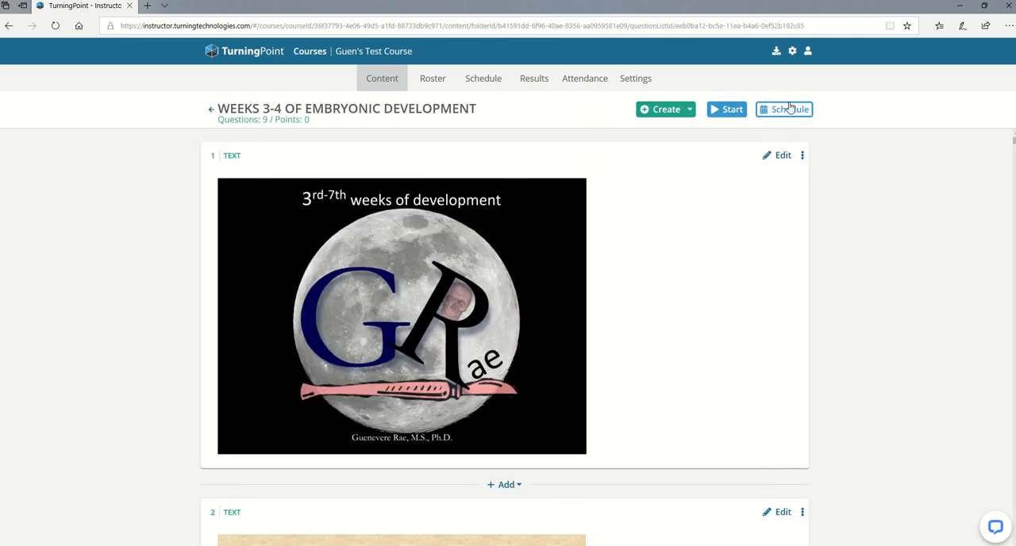
Begin scheduling the module and set its end to August 31, 2021 at 11:59 PM.
left_click(789, 111)
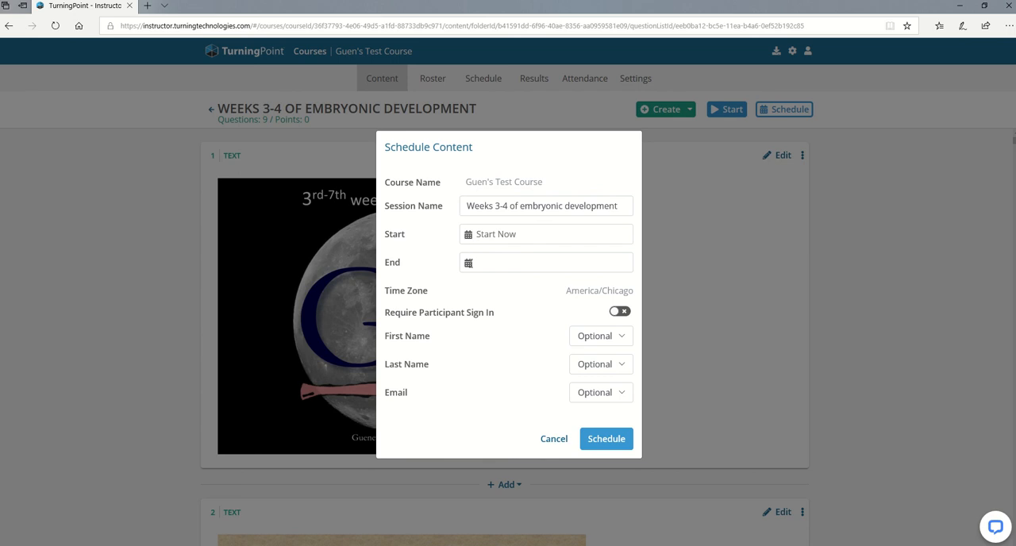
left_click(486, 263)
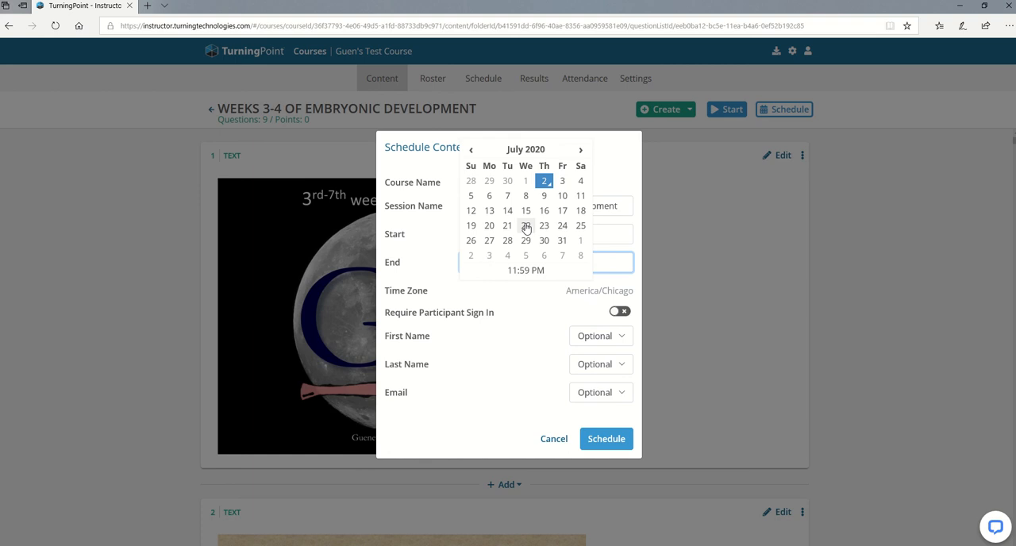
left_click(582, 151)
left_click(581, 151)
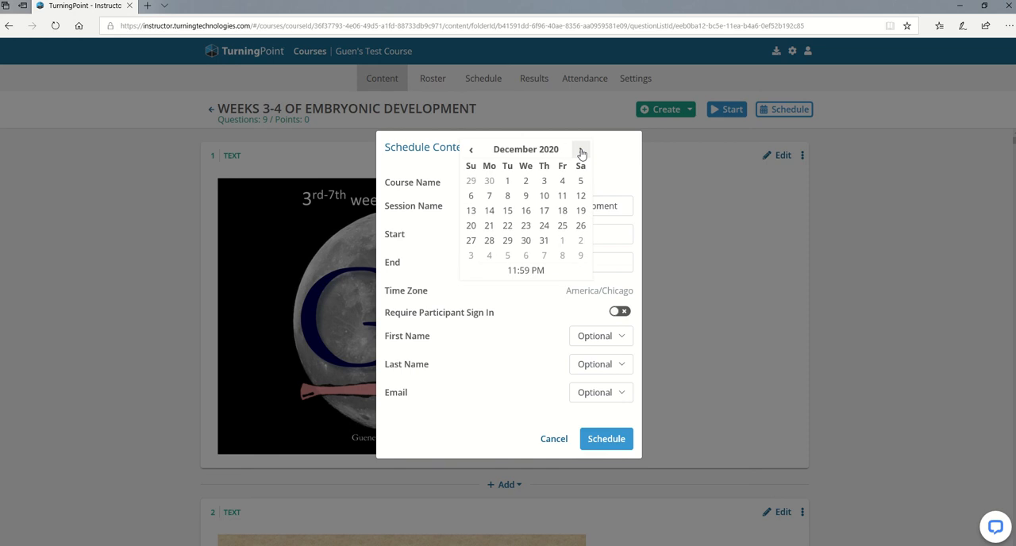
left_click(581, 151)
left_click(581, 151)
left_click(582, 151)
left_click(582, 151)
left_click(581, 151)
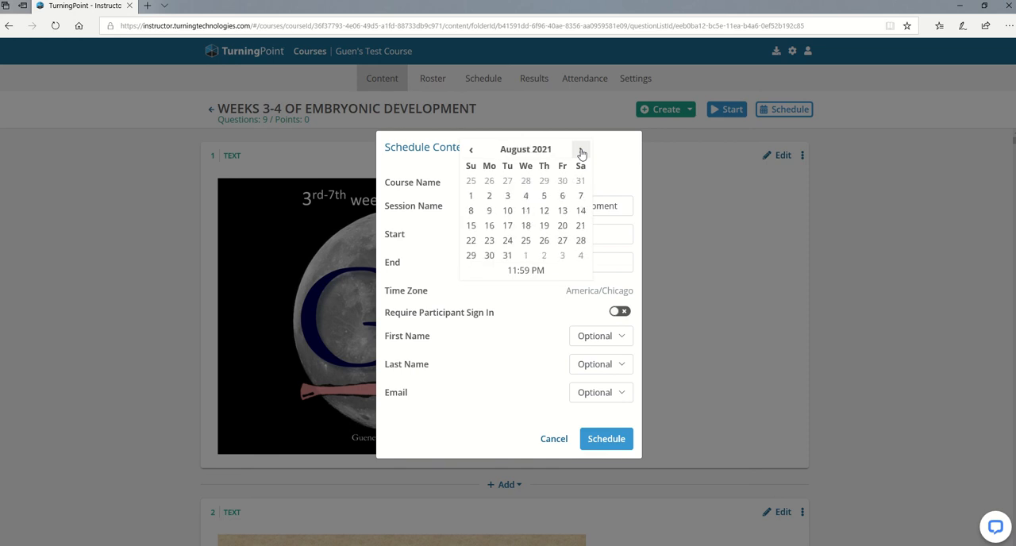
left_click(508, 256)
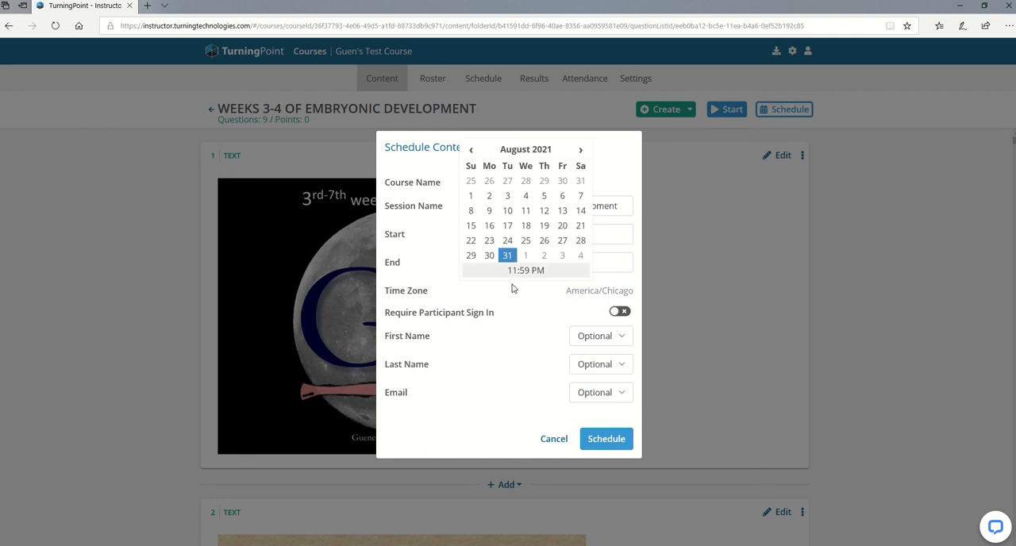
Schedule the module with required participant sign-in turned off.
left_click(615, 314)
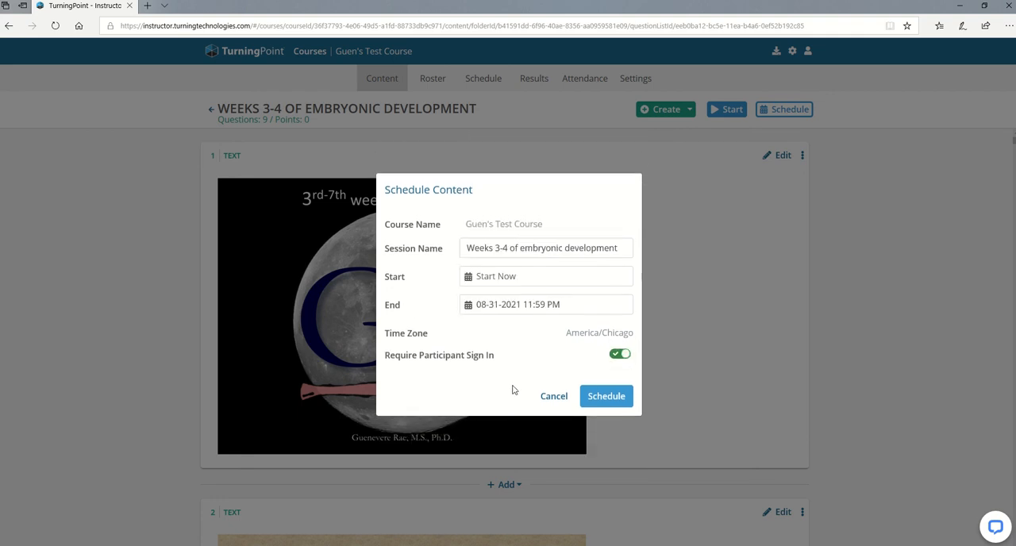
left_click(620, 354)
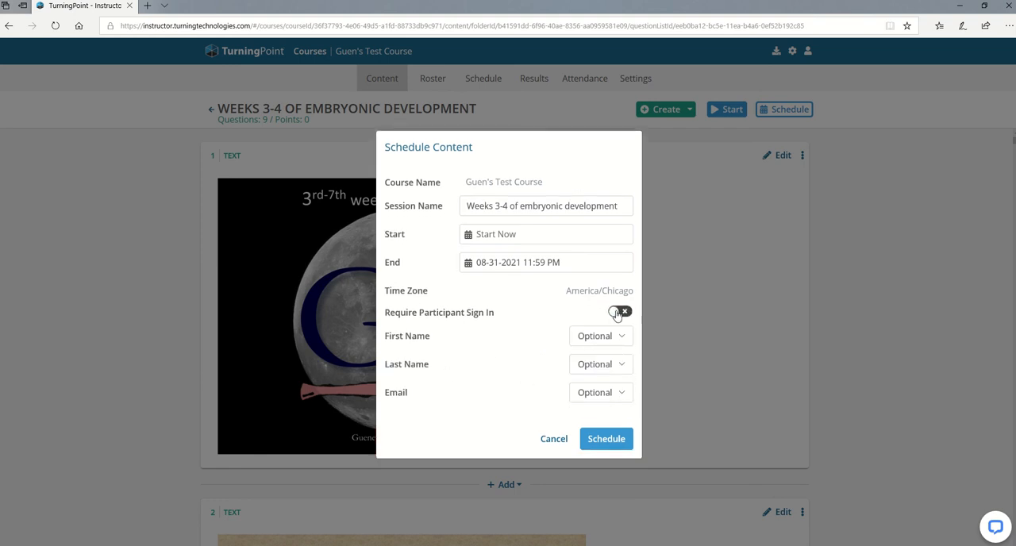
left_click(605, 440)
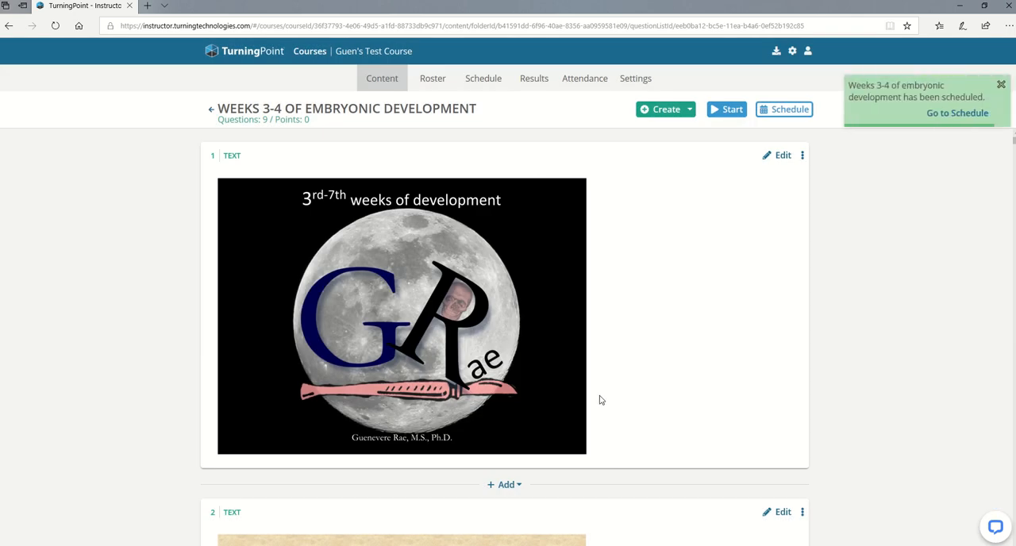
Copy the join link of the scheduled Weeks 3-4 of embryonic development session that ends 08-31-2021.
left_click(483, 78)
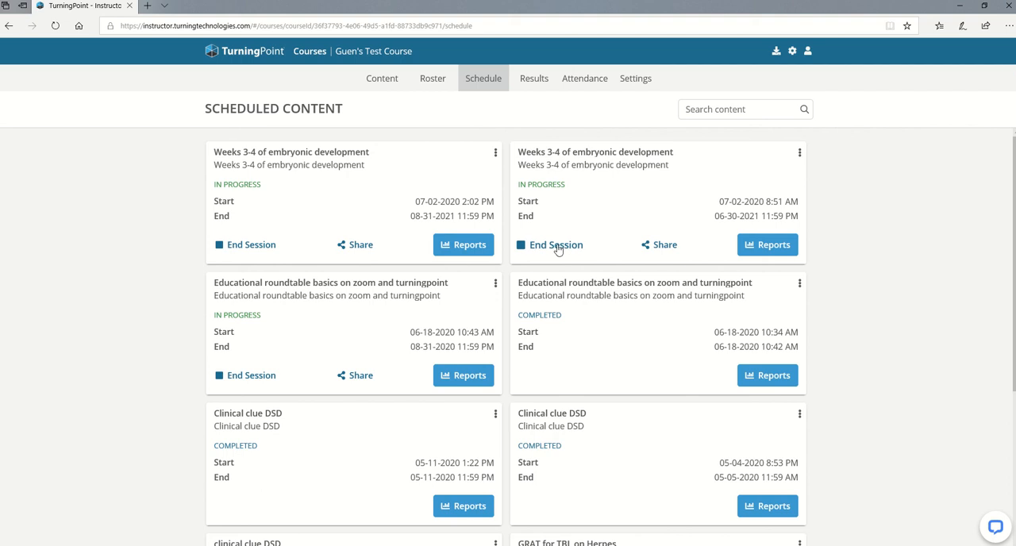
left_click(359, 248)
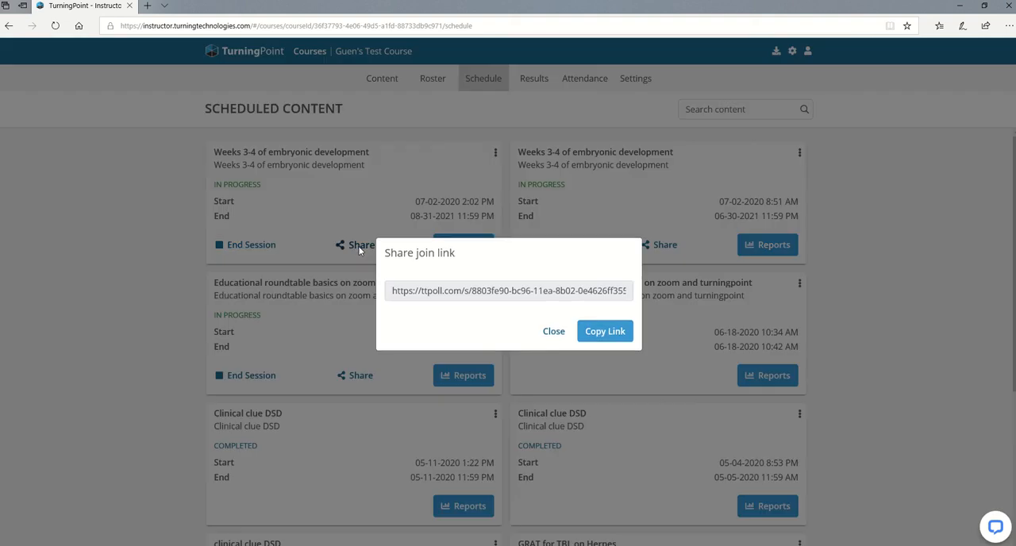
left_click(605, 333)
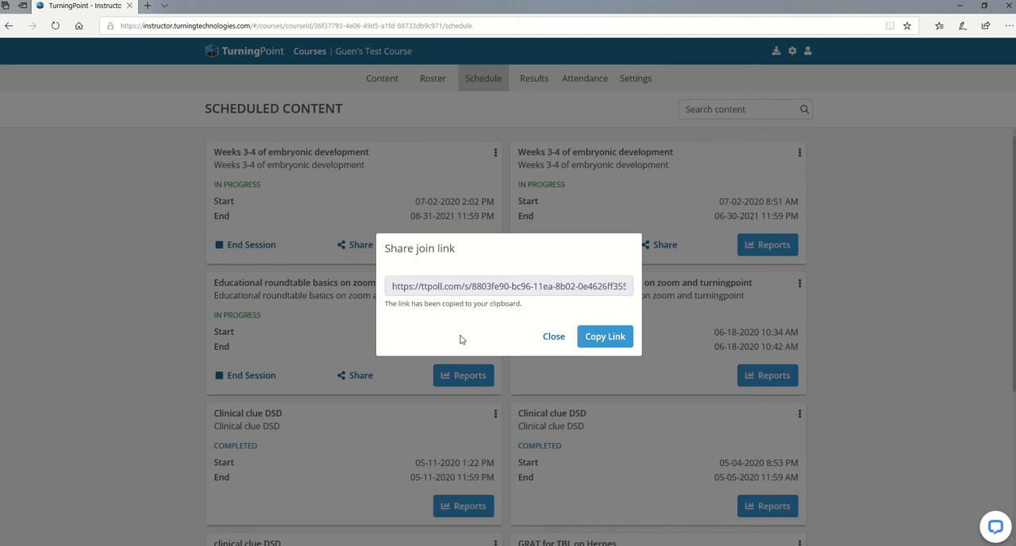
left_click(555, 337)
Check the report of the completed Clinical clue DSD session from 05-11-2020 and return to the scheduled content.
scroll(453, 412, "down", 1)
left_click(463, 413)
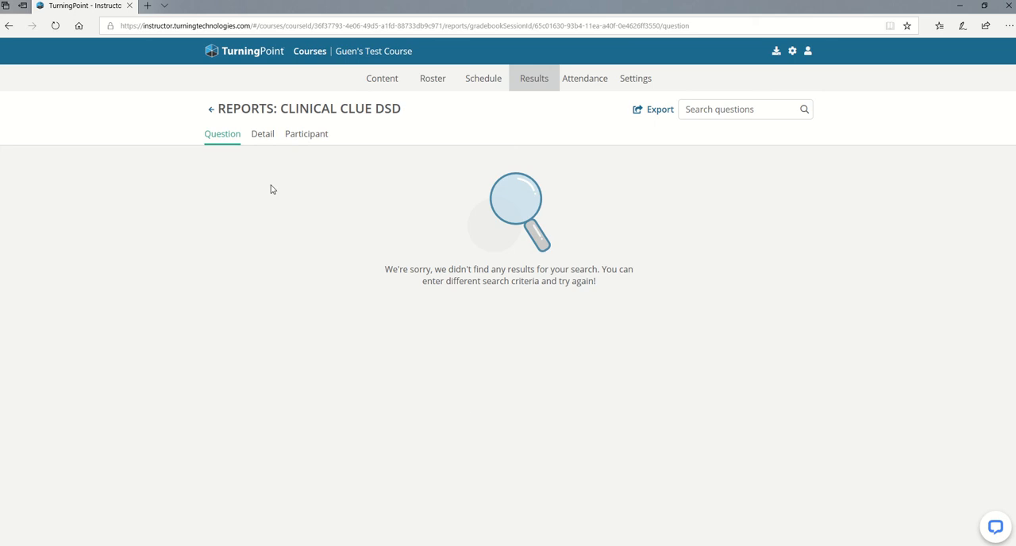
left_click(9, 25)
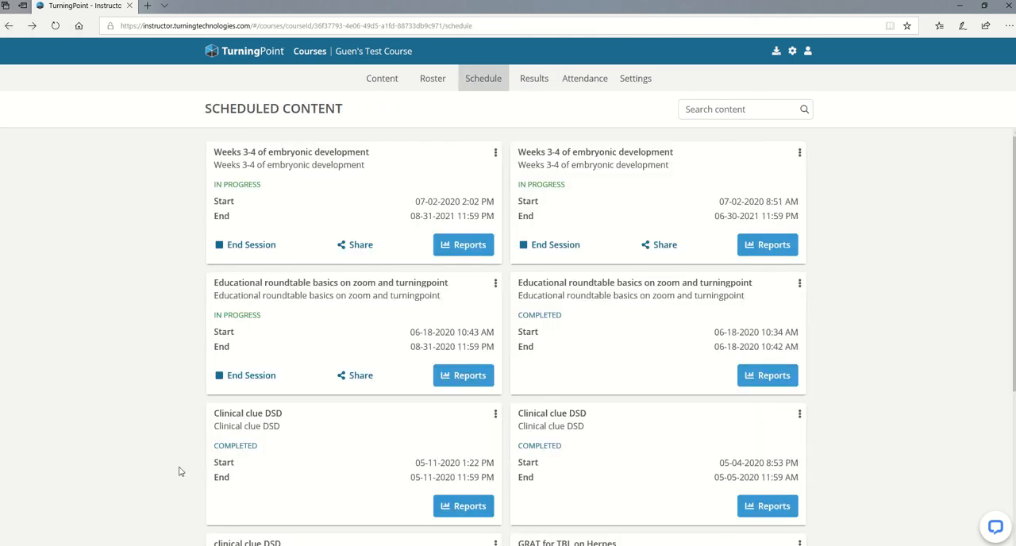
Check the report of the completed clinical clue DSD session started 05-04-2020 6:43 PM and return to the scheduled content.
scroll(180, 472, "down", 3)
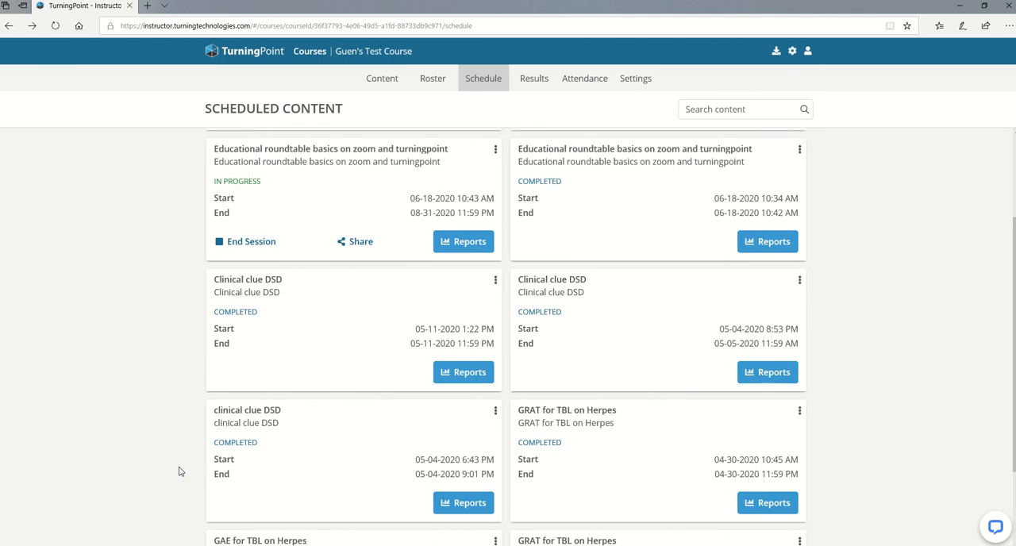
scroll(179, 471, "down", 2)
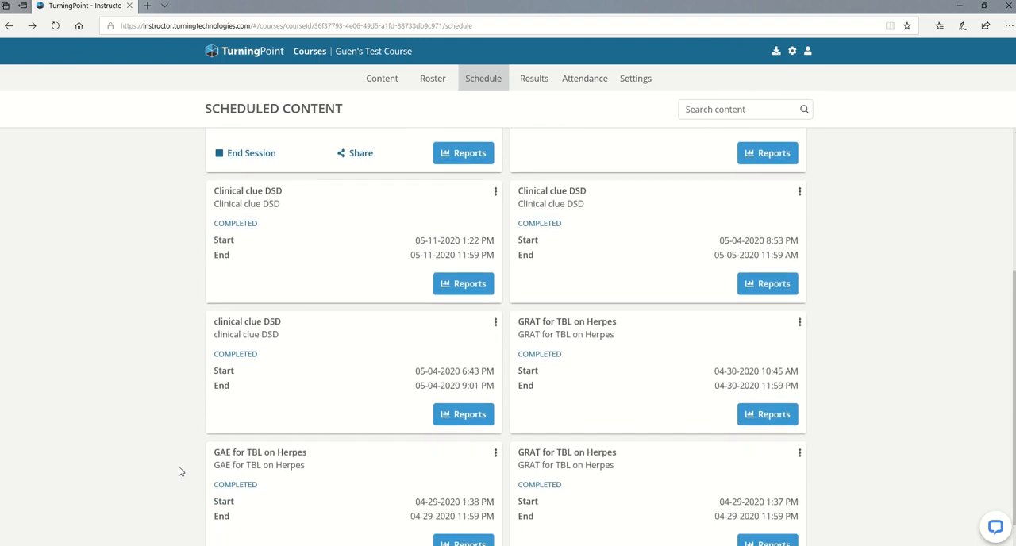
left_click(468, 417)
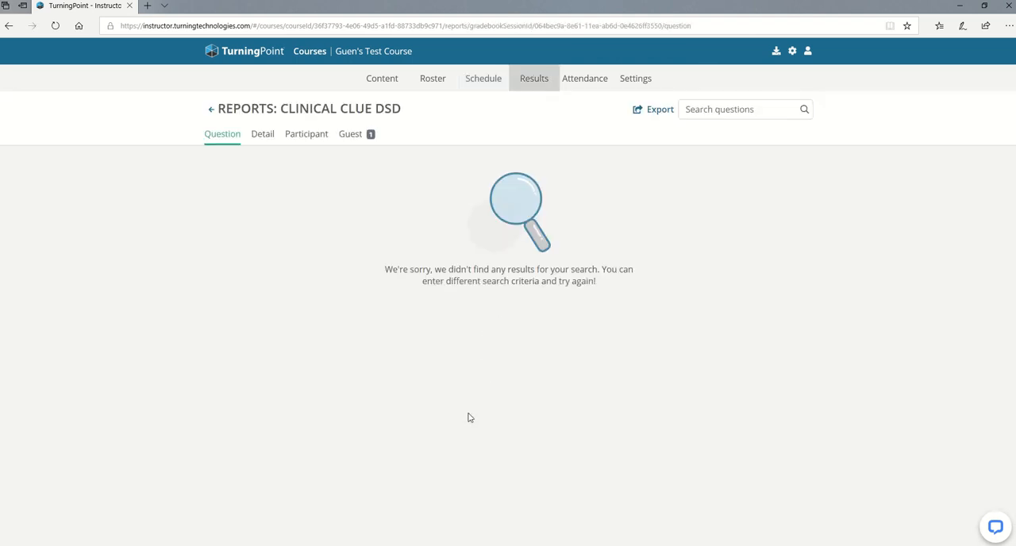
left_click(8, 26)
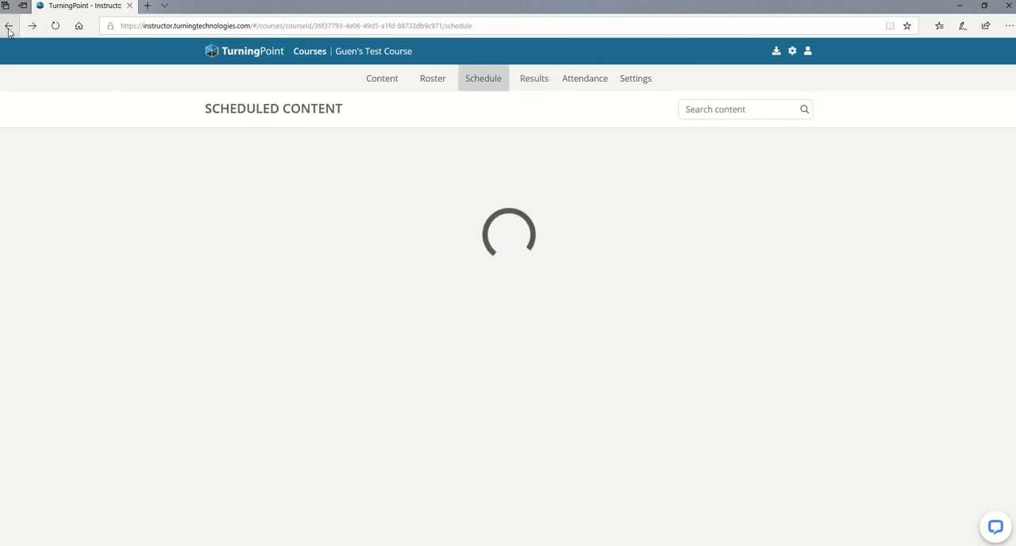
scroll(274, 428, "down", 3)
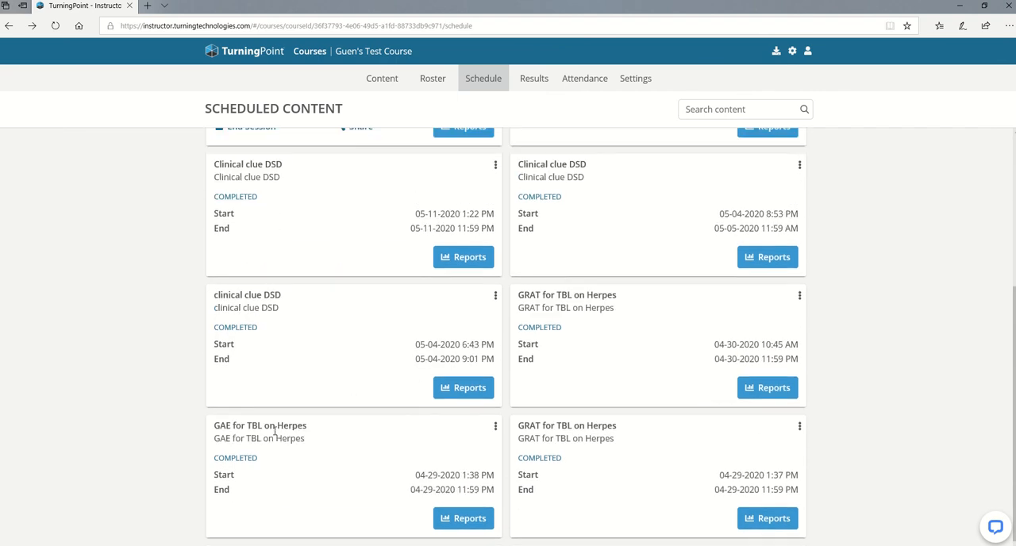
scroll(273, 435, "up", 3)
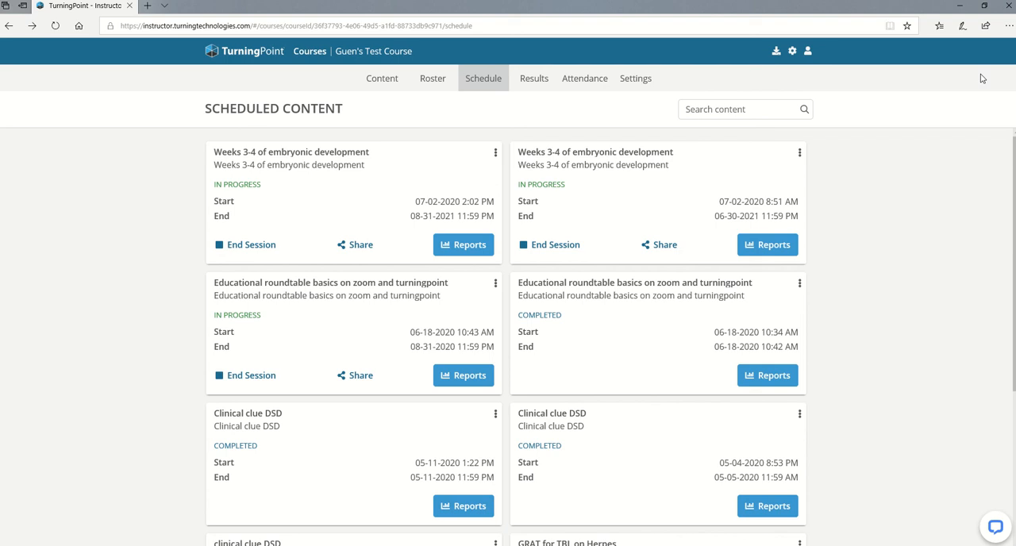
mouse_move(734, 2)
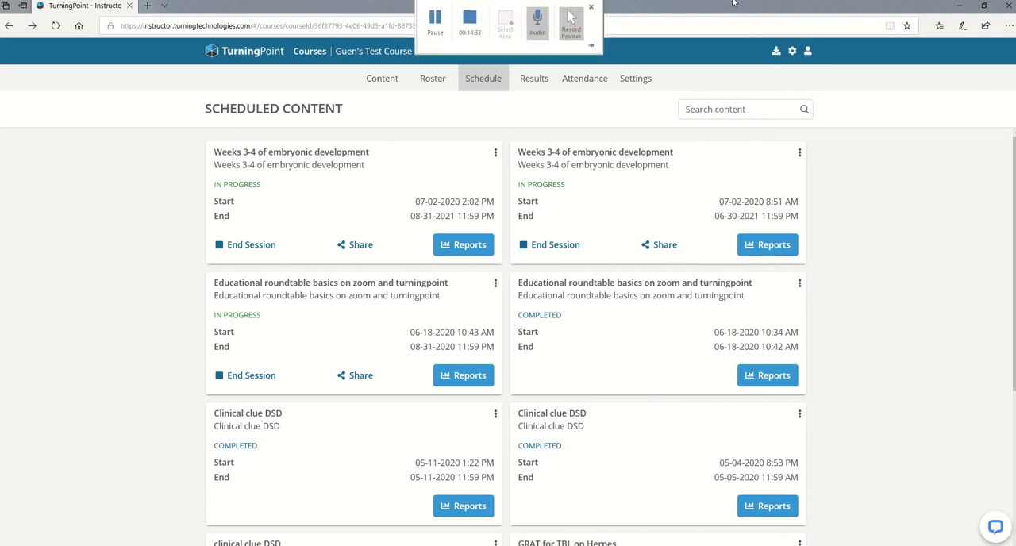